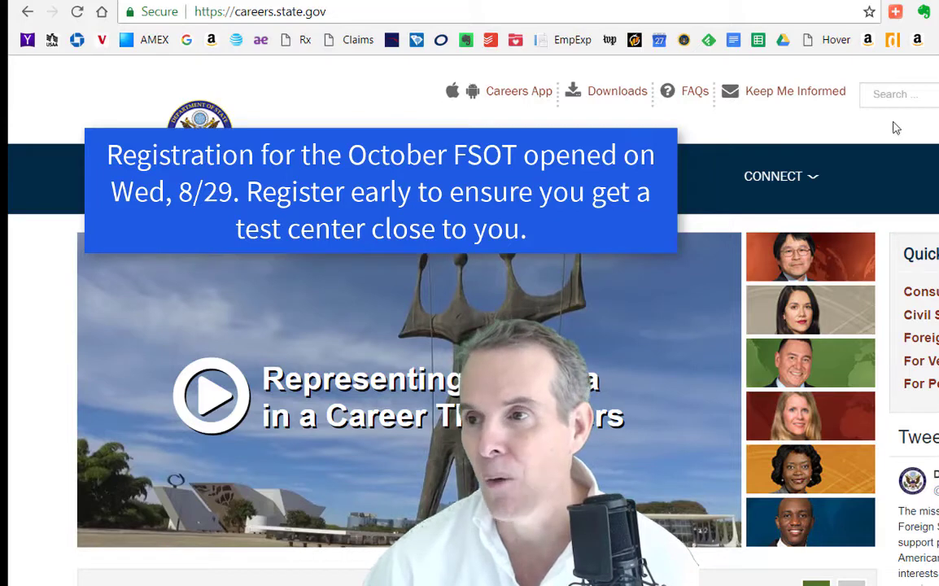
Follow CONNECT's 'Register for the FSOT' link on careers.state.gov to the Pearson VUE FSOT page
mouse_move(792, 174)
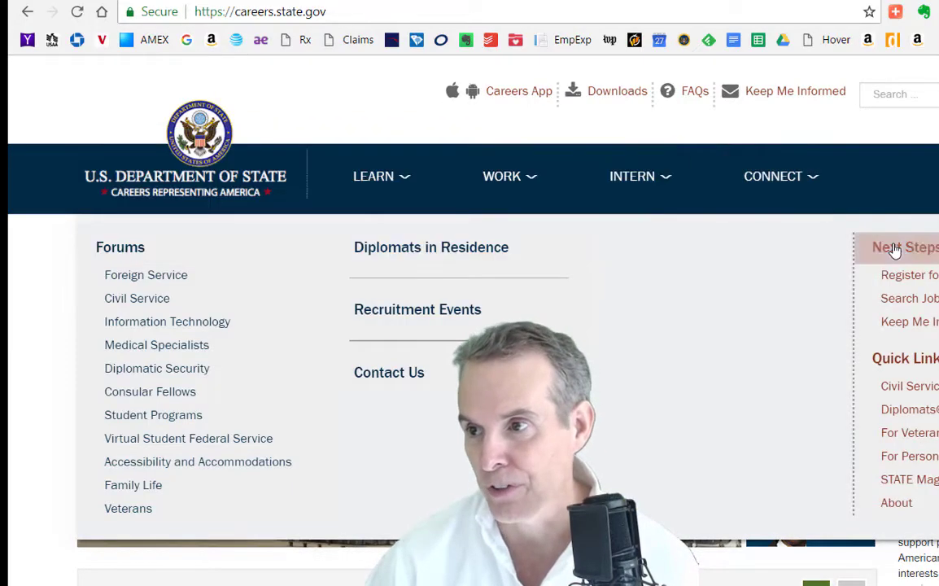
left_click(894, 276)
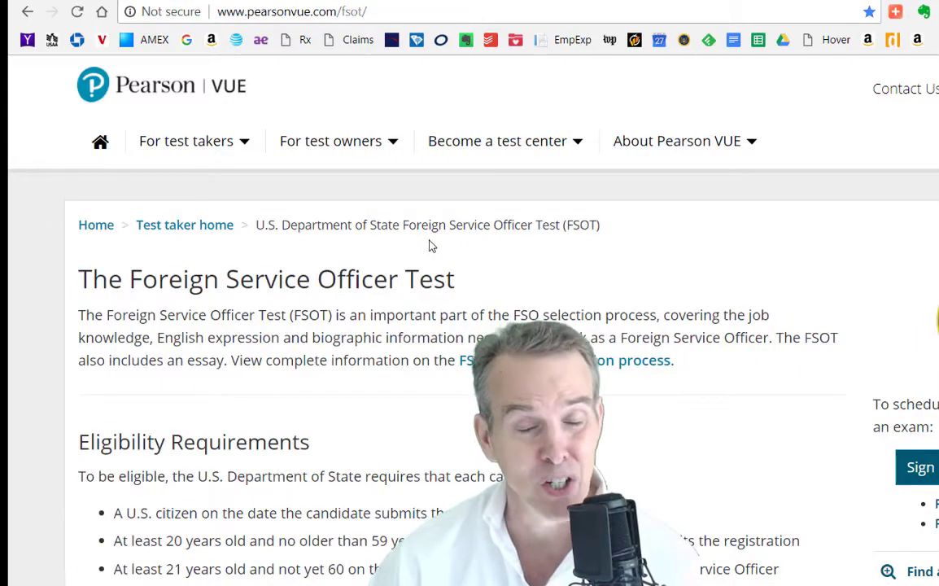
scroll(432, 246, "down", 3)
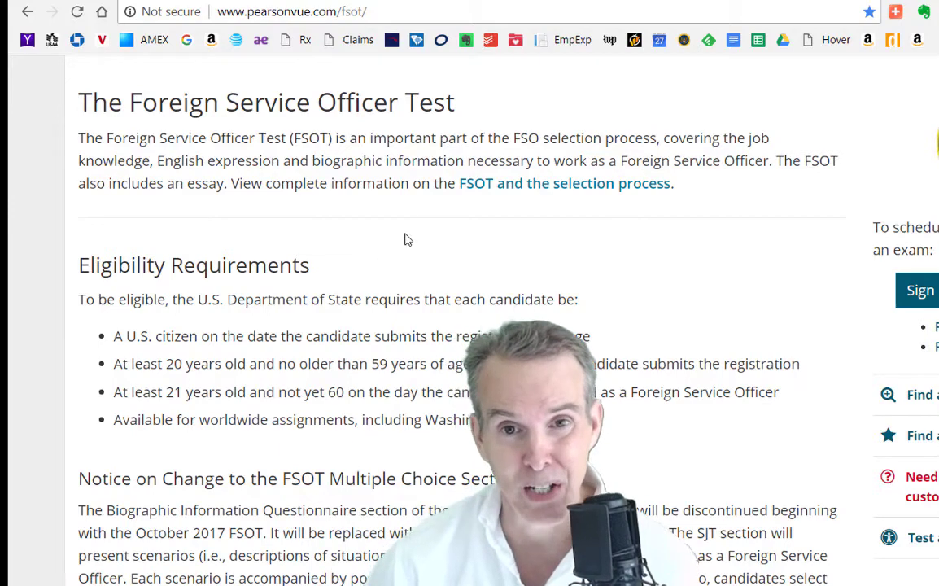
scroll(402, 242, "down", 1)
scroll(401, 240, "down", 1)
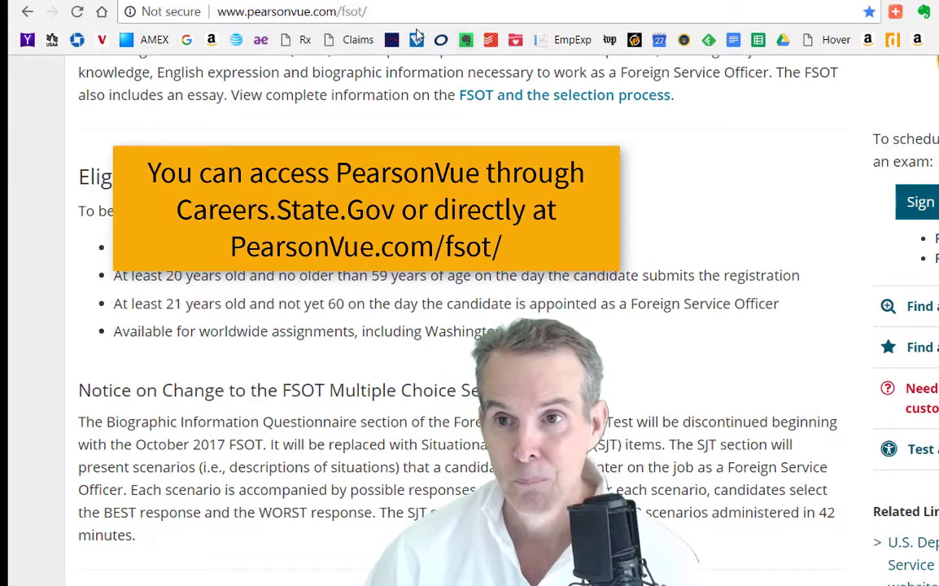
scroll(130, 120, "up", 4)
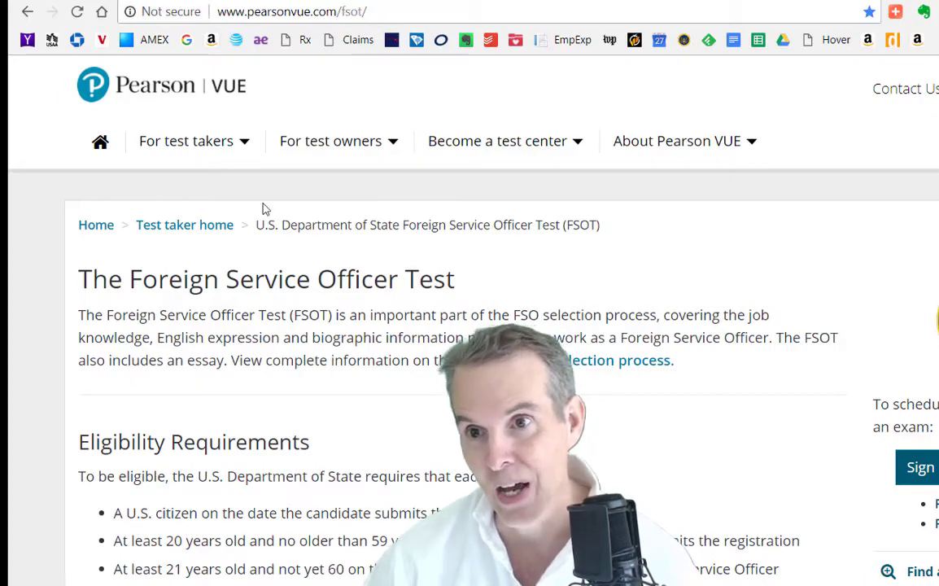
scroll(262, 207, "down", 4)
scroll(264, 210, "down", 1)
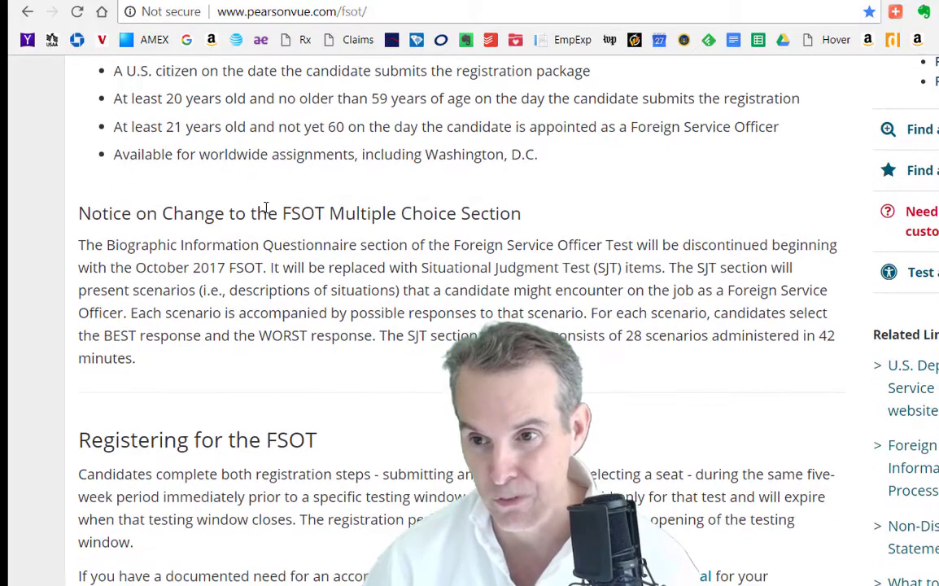
scroll(265, 207, "up", 3)
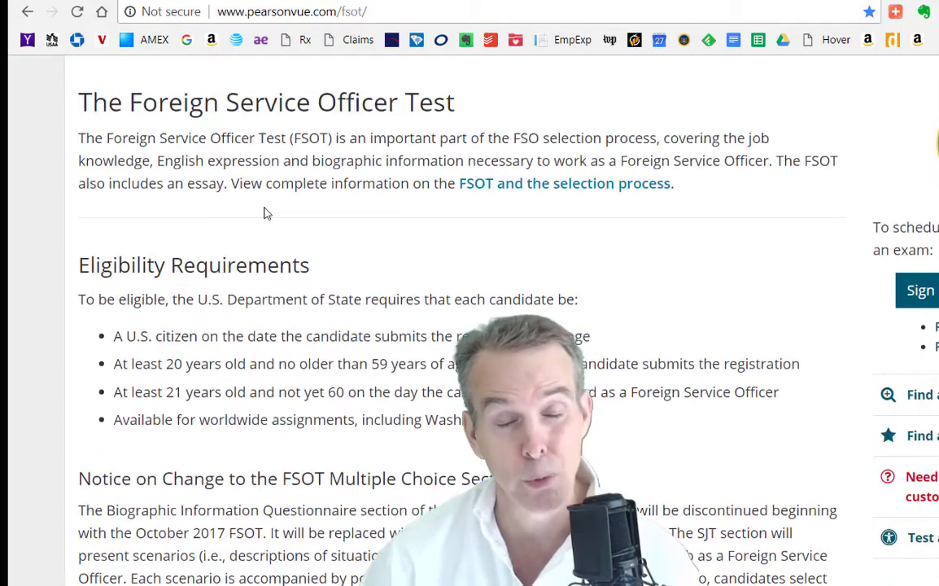
scroll(265, 213, "down", 2)
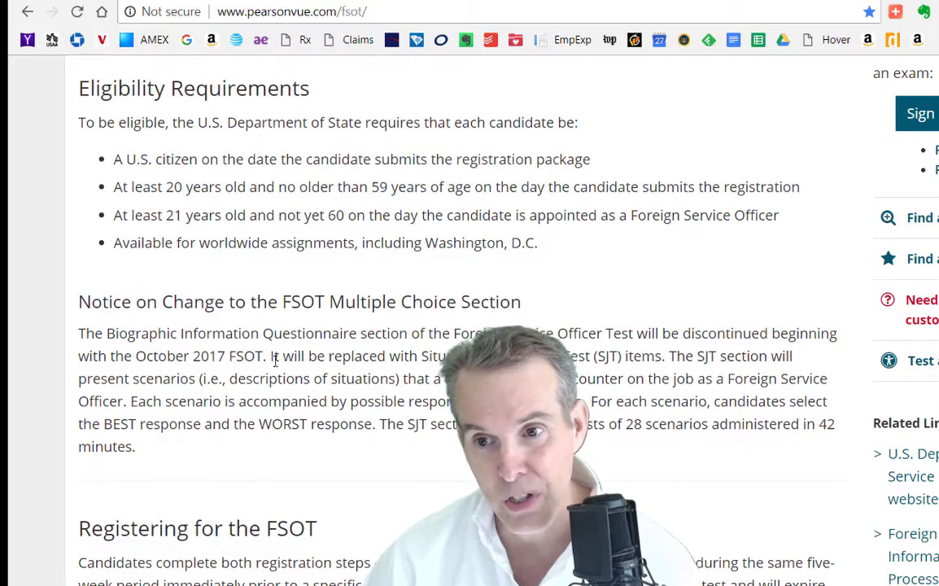
scroll(275, 361, "down", 2)
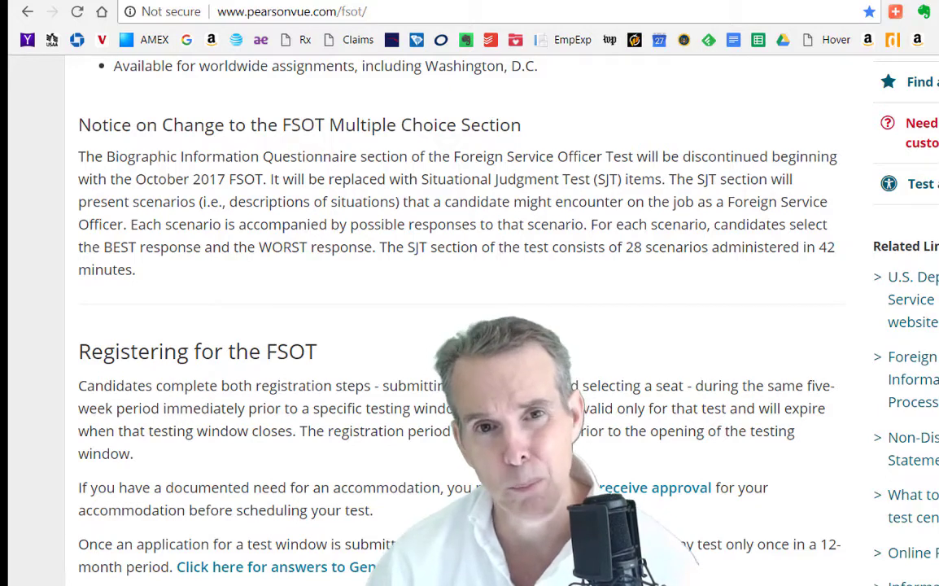
scroll(118, 86, "down", 5)
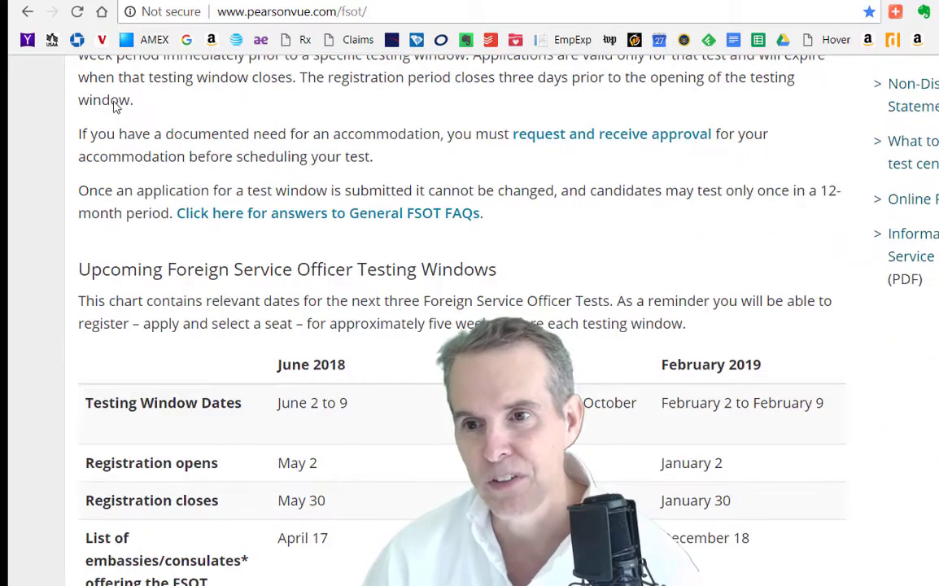
scroll(116, 106, "up", 3)
scroll(145, 136, "down", 3)
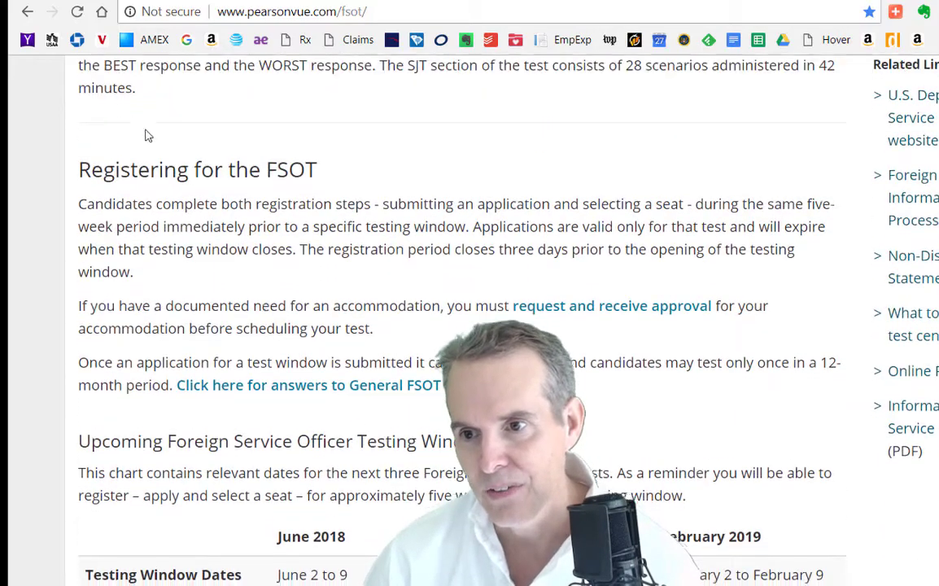
scroll(145, 182, "up", 5)
scroll(147, 131, "up", 3)
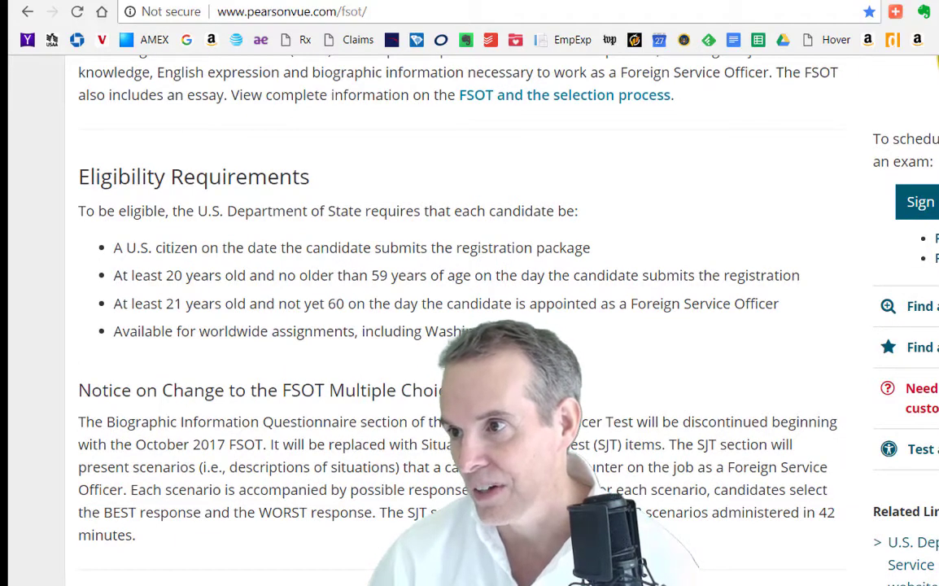
Sign in to the candidate portal with the account's e-mail username and saved autofill password
left_click(926, 201)
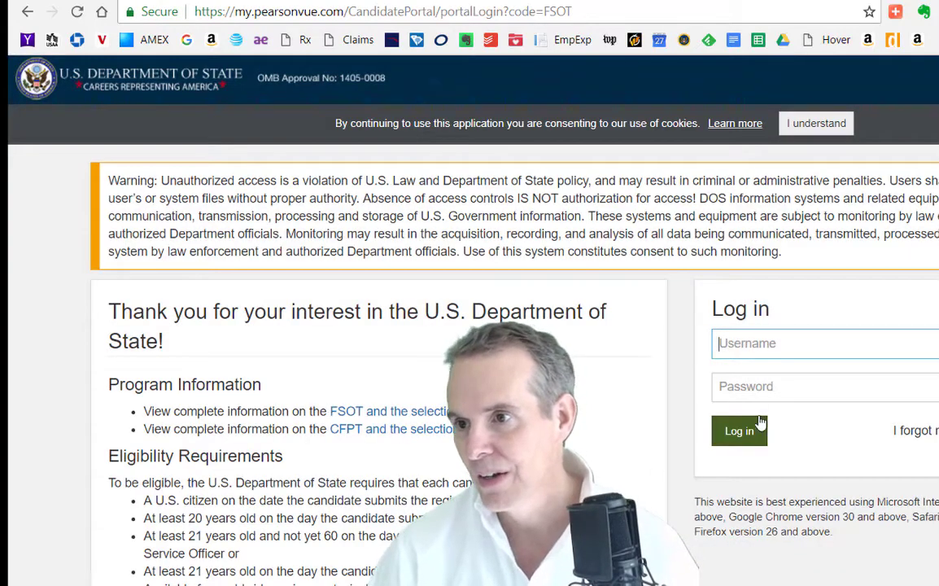
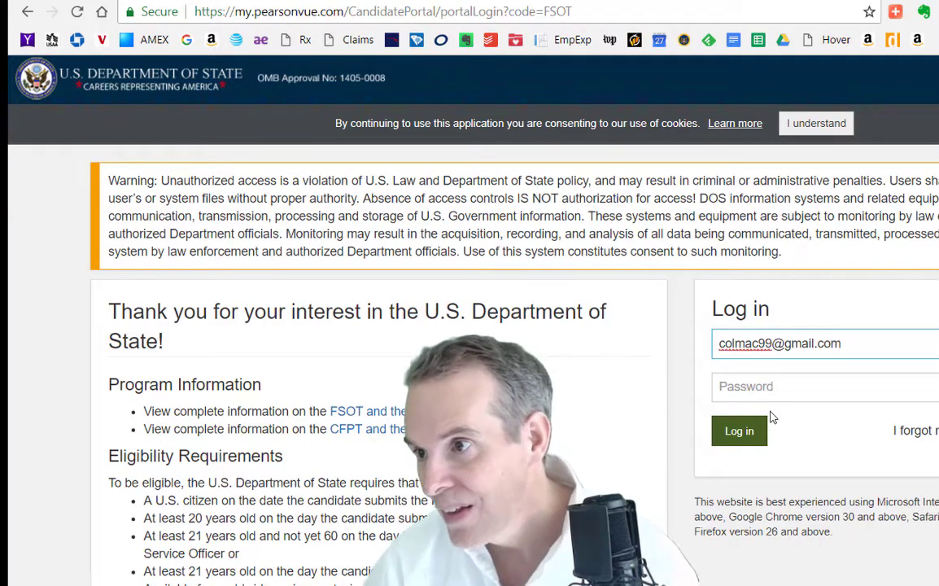
key("Tab")
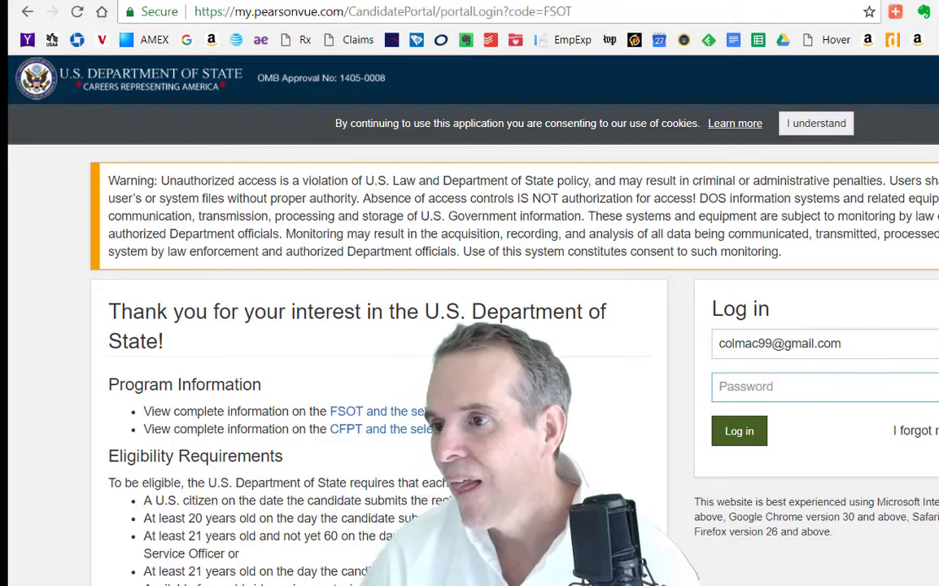
left_click(861, 476)
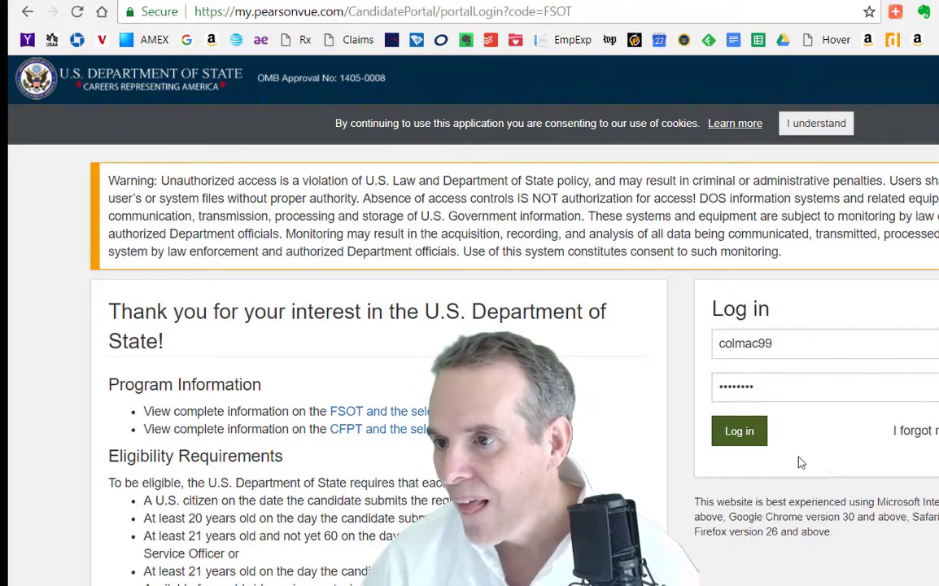
left_click(739, 430)
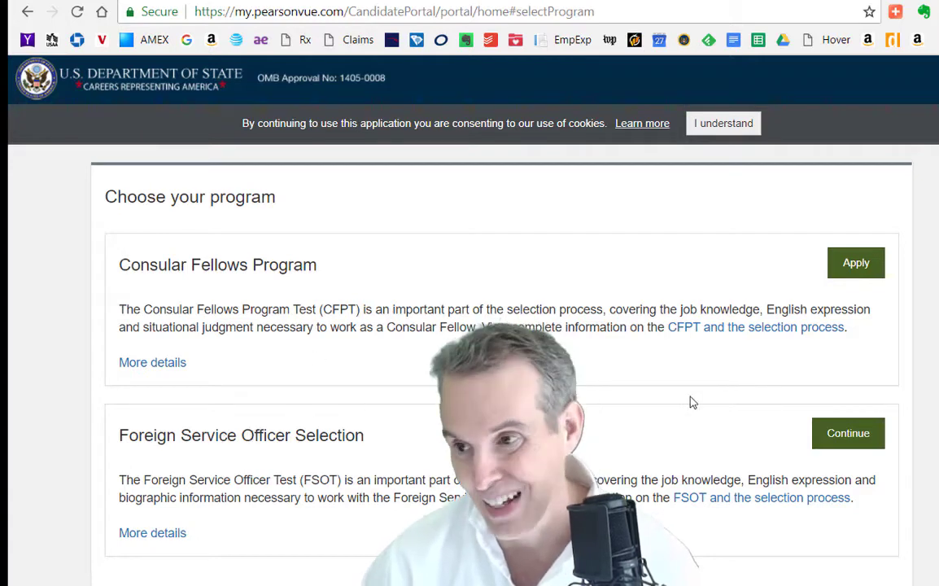
Continue with Foreign Service Officer Selection and open the Complete my Application activity
left_click(854, 441)
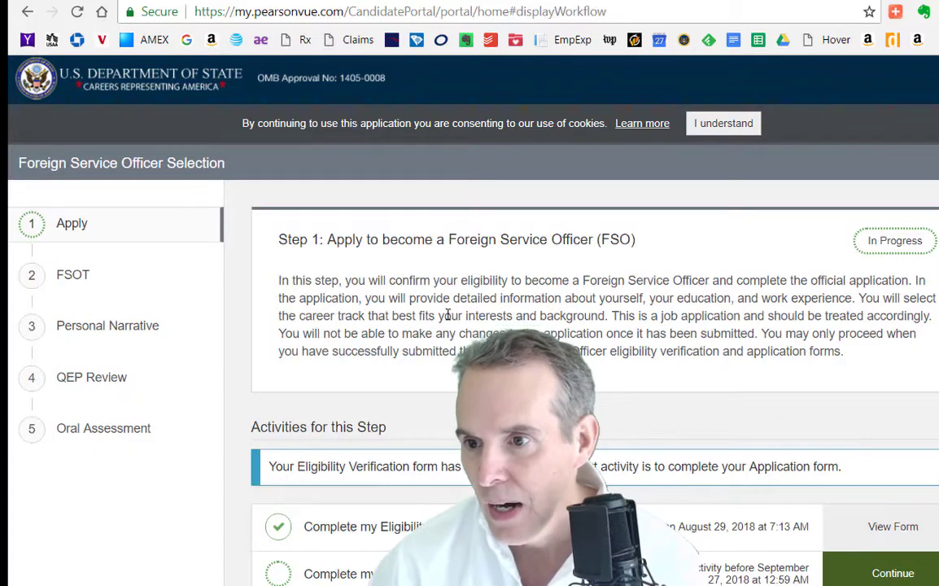
scroll(447, 318, "down", 1)
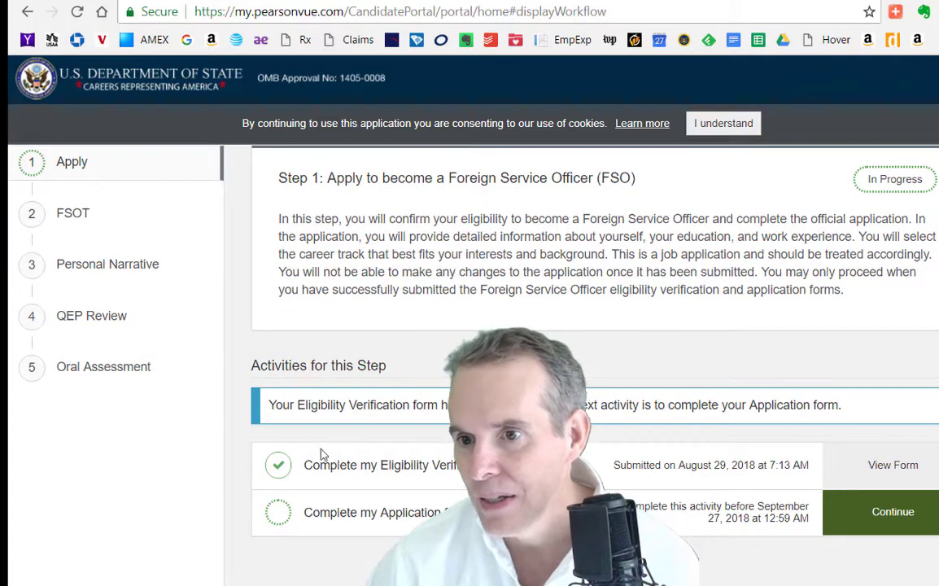
scroll(254, 186, "up", 1)
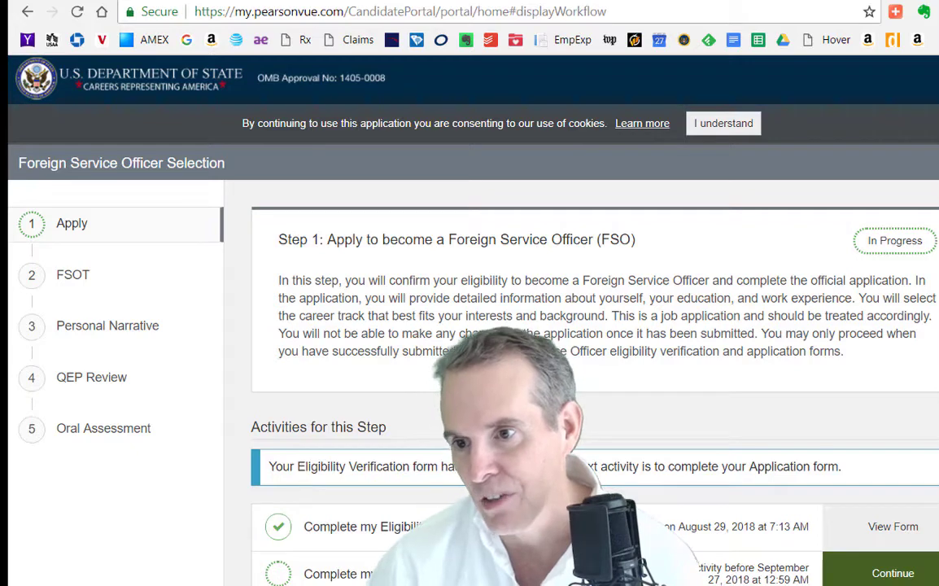
scroll(430, 331, "down", 1)
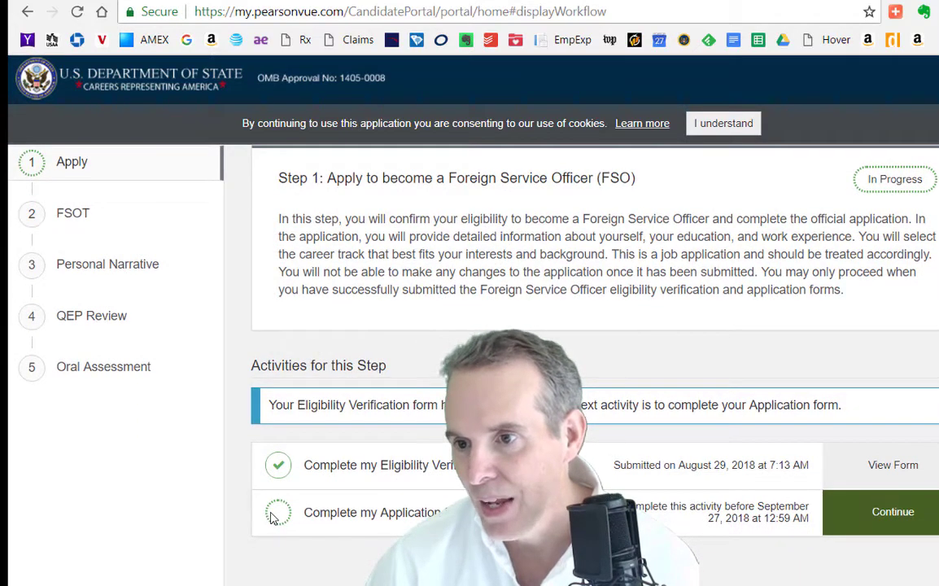
left_click(877, 514)
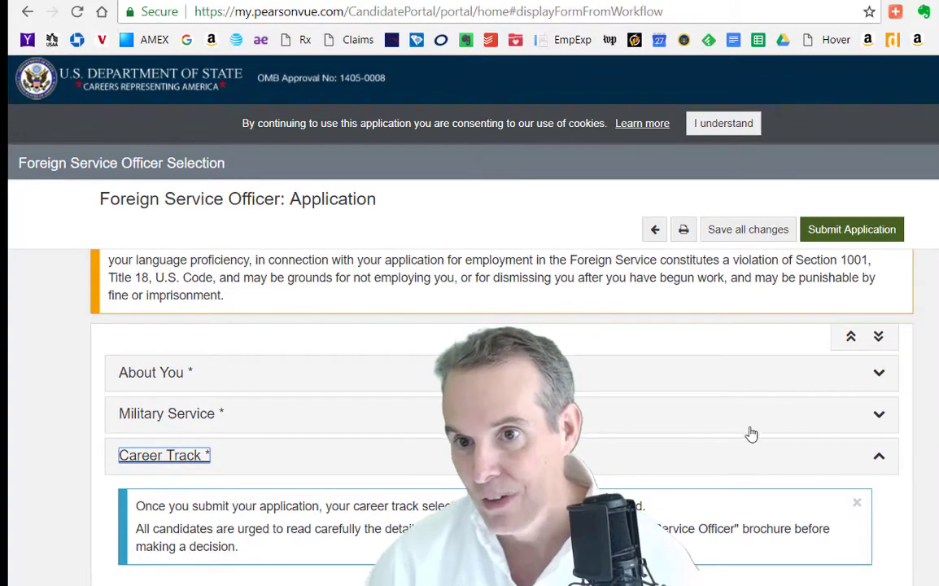
scroll(352, 492, "up", 1)
scroll(501, 407, "up", 1)
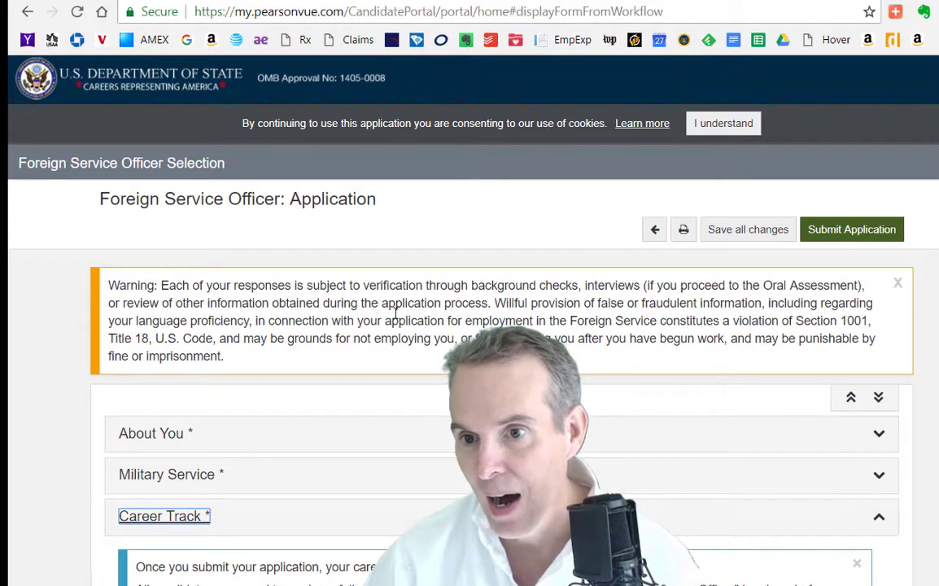
left_click(871, 437)
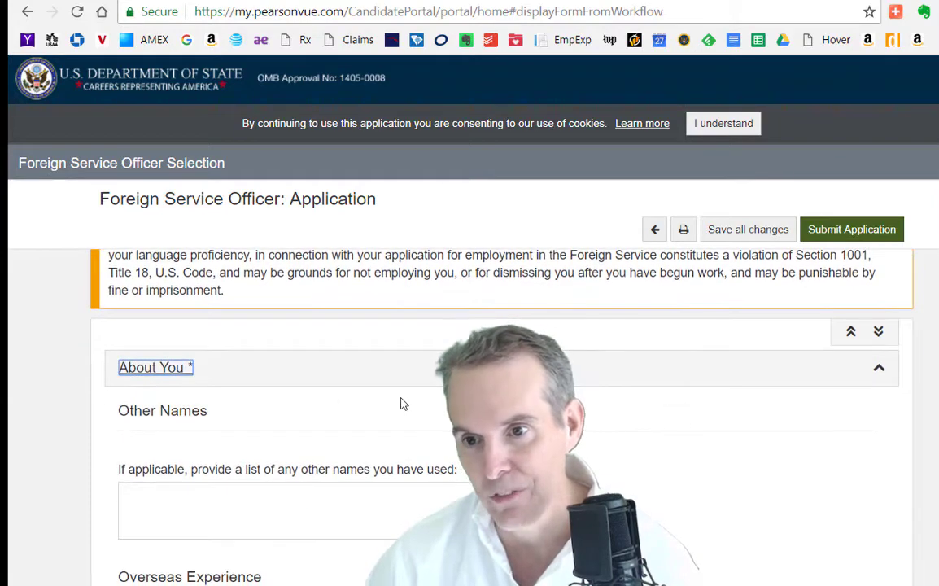
scroll(179, 433, "down", 2)
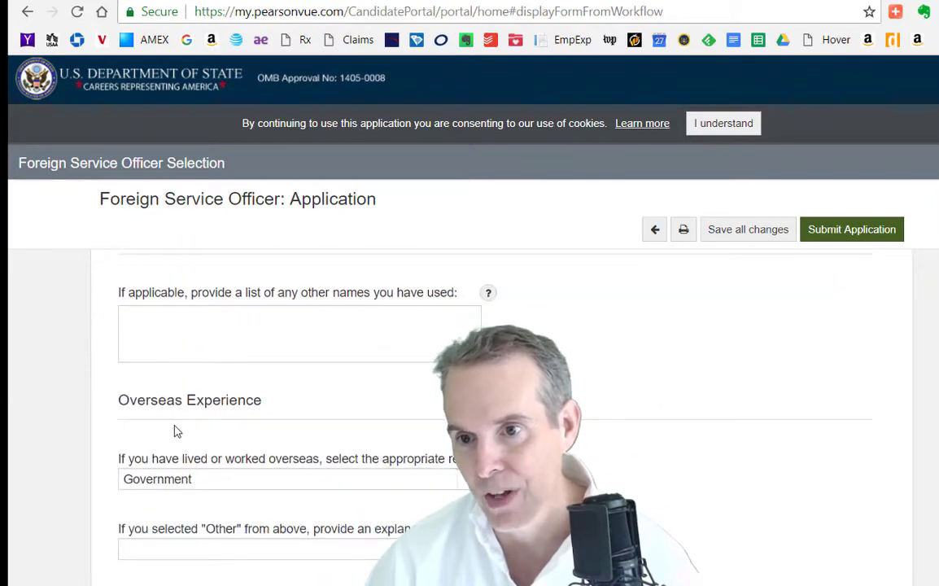
scroll(178, 431, "down", 3)
scroll(177, 431, "down", 2)
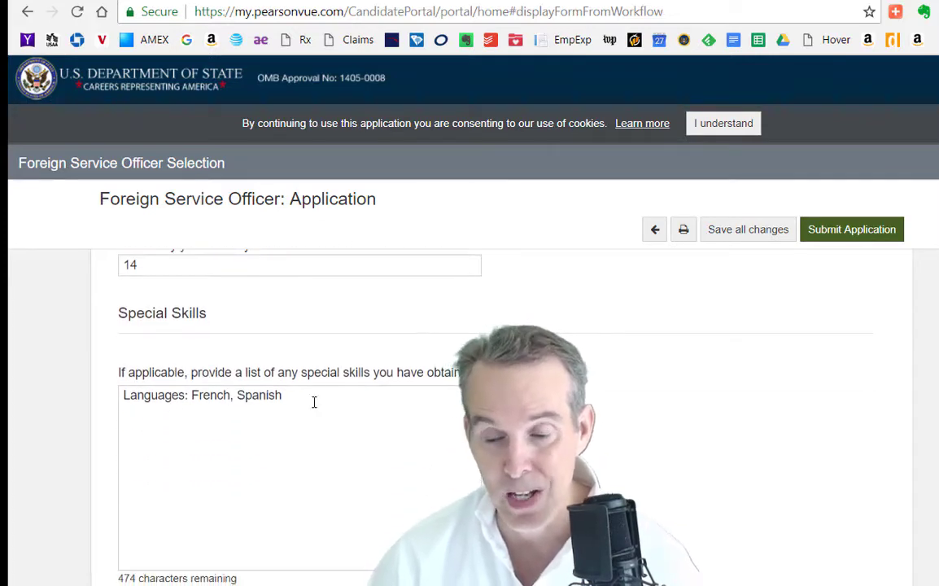
scroll(317, 408, "down", 1)
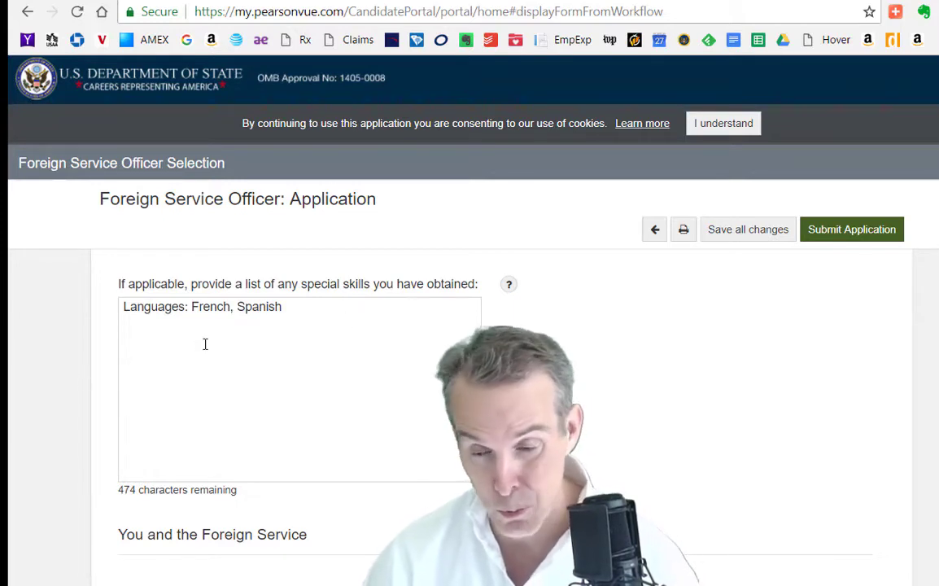
scroll(165, 340, "up", 1)
scroll(165, 340, "down", 4)
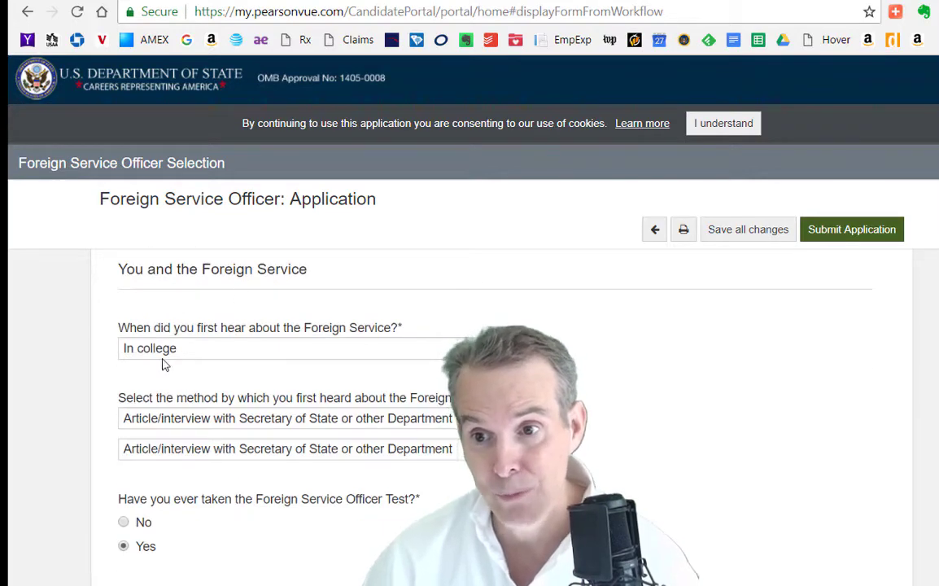
scroll(278, 333, "up", 3)
scroll(278, 333, "down", 1)
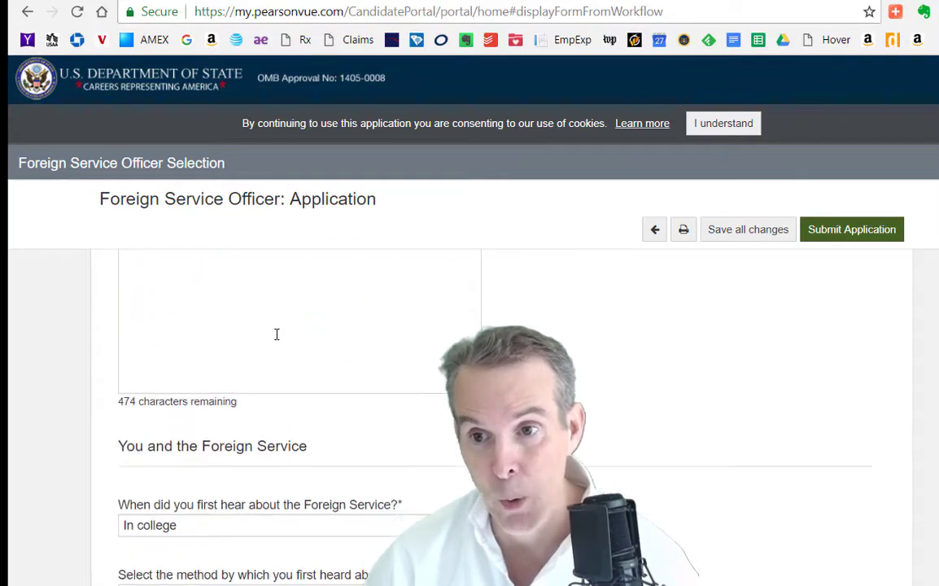
scroll(277, 333, "up", 1)
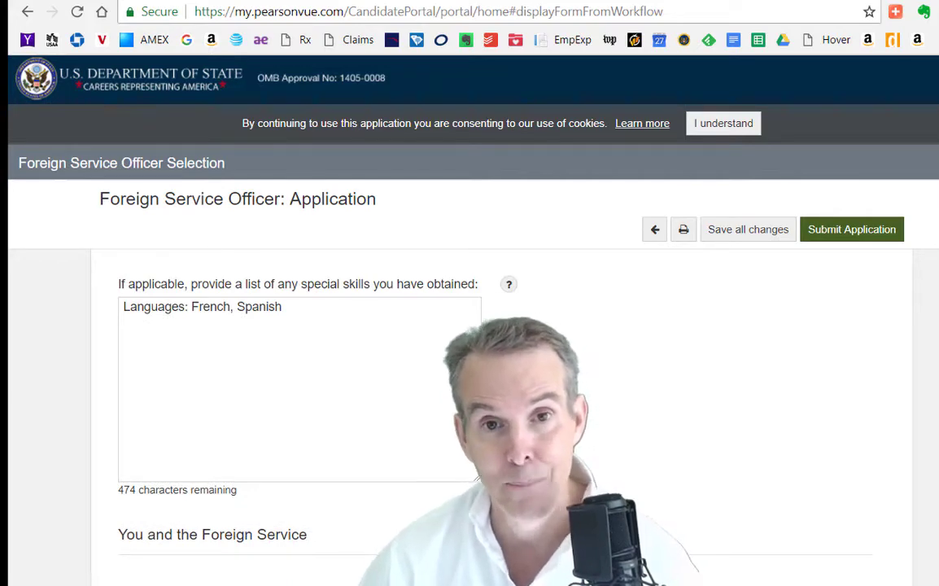
scroll(138, 258, "down", 3)
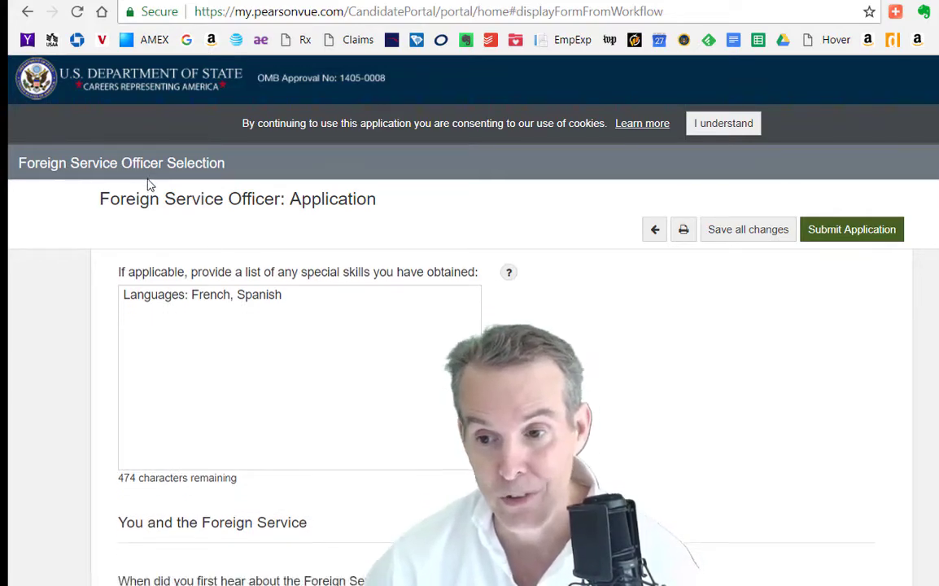
scroll(138, 259, "down", 3)
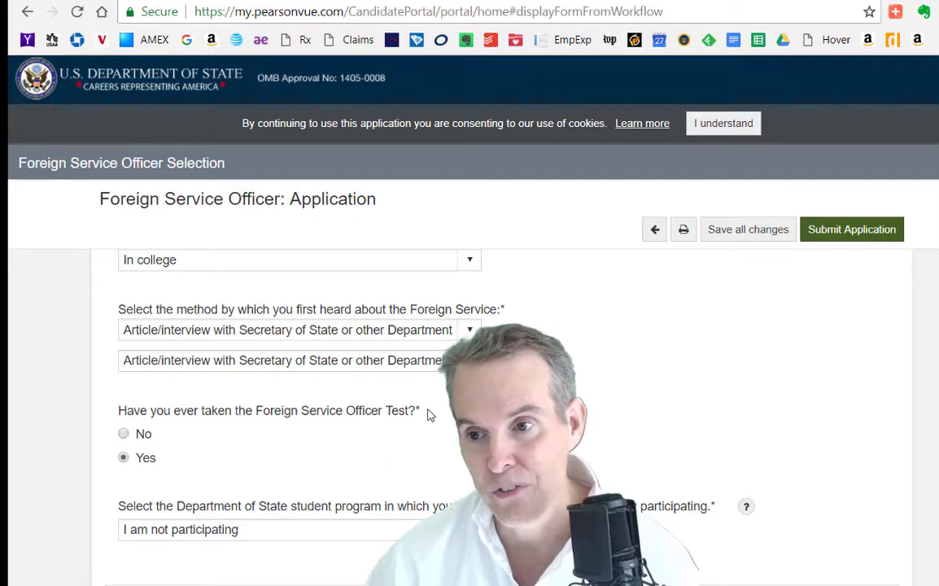
scroll(237, 429, "down", 3)
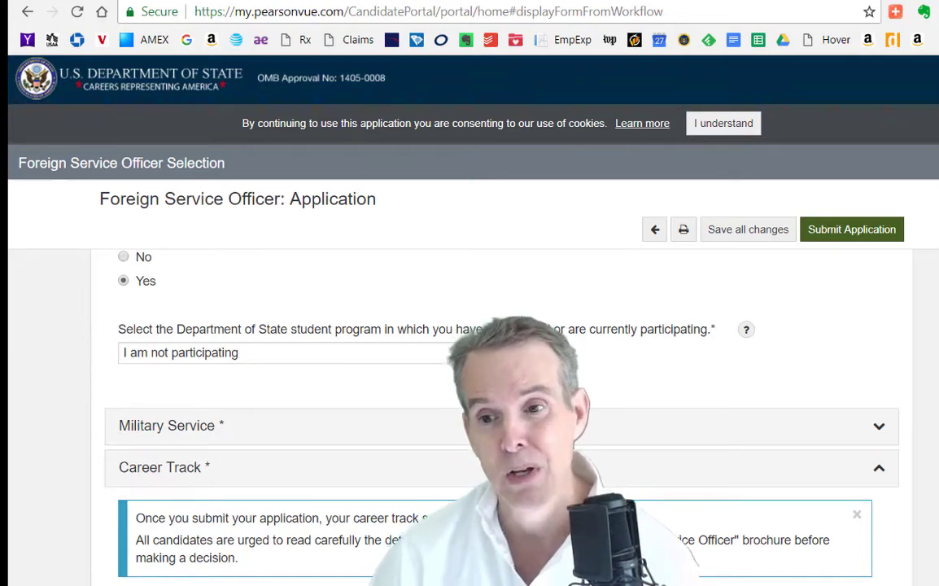
scroll(321, 283, "down", 2)
scroll(320, 283, "up", 8)
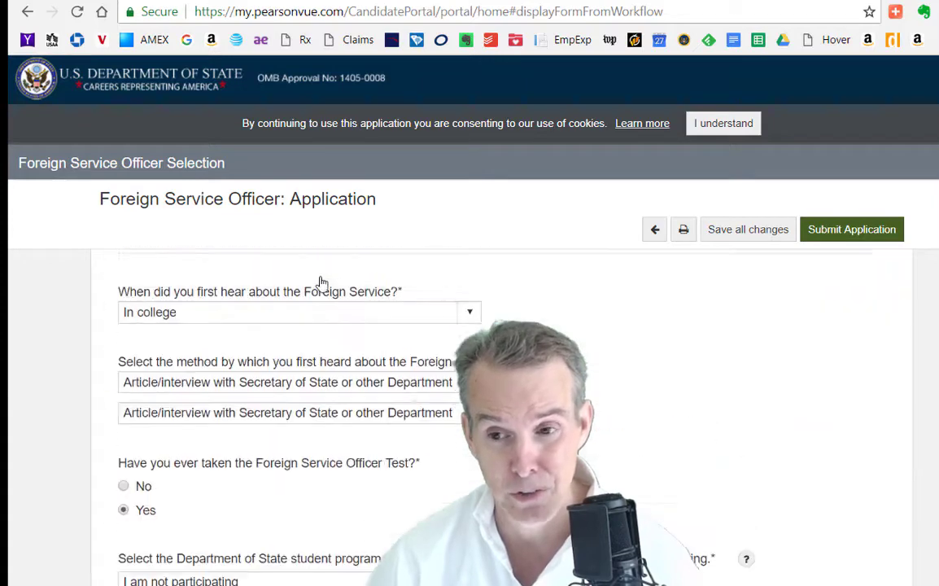
scroll(321, 277, "down", 5)
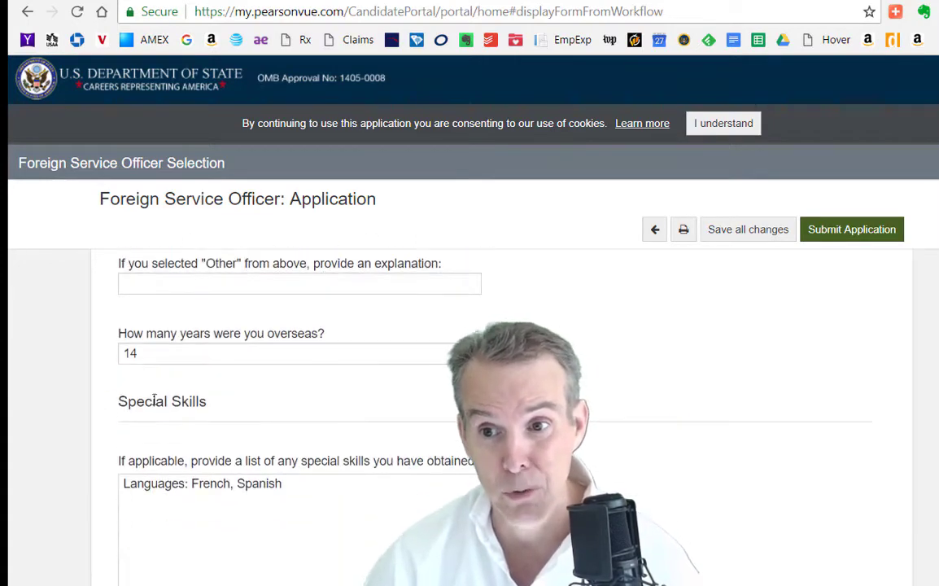
scroll(155, 401, "up", 4)
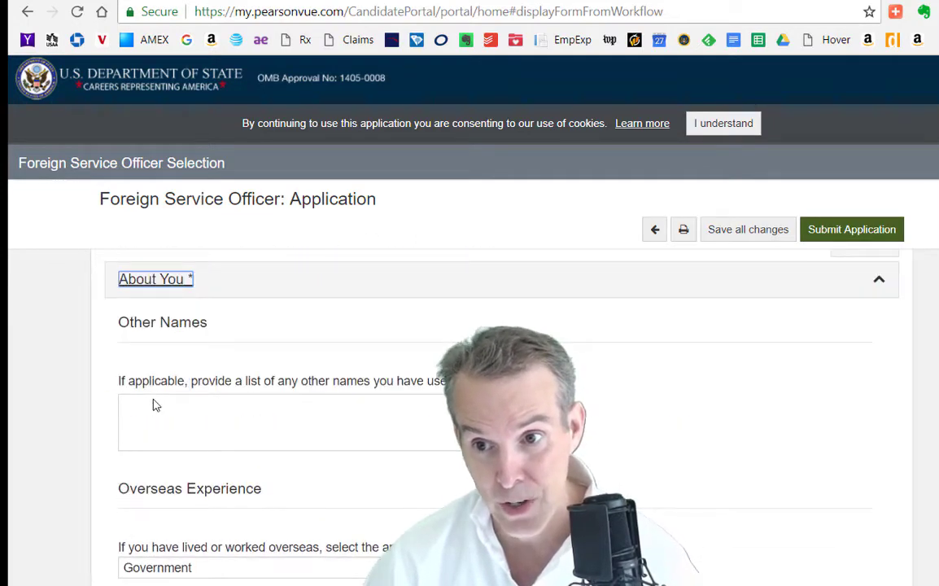
scroll(155, 402, "up", 2)
scroll(155, 402, "down", 5)
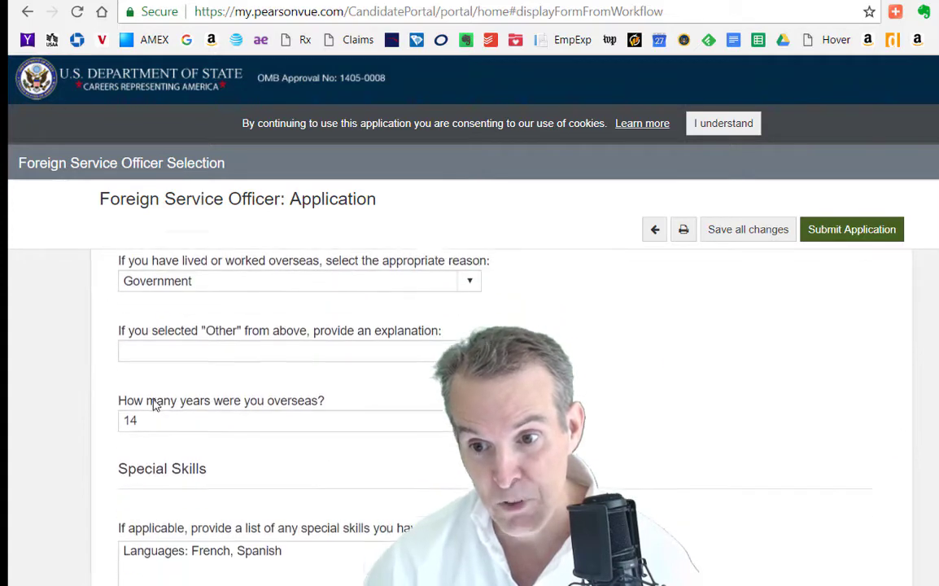
scroll(155, 405, "down", 1)
scroll(489, 407, "down", 10)
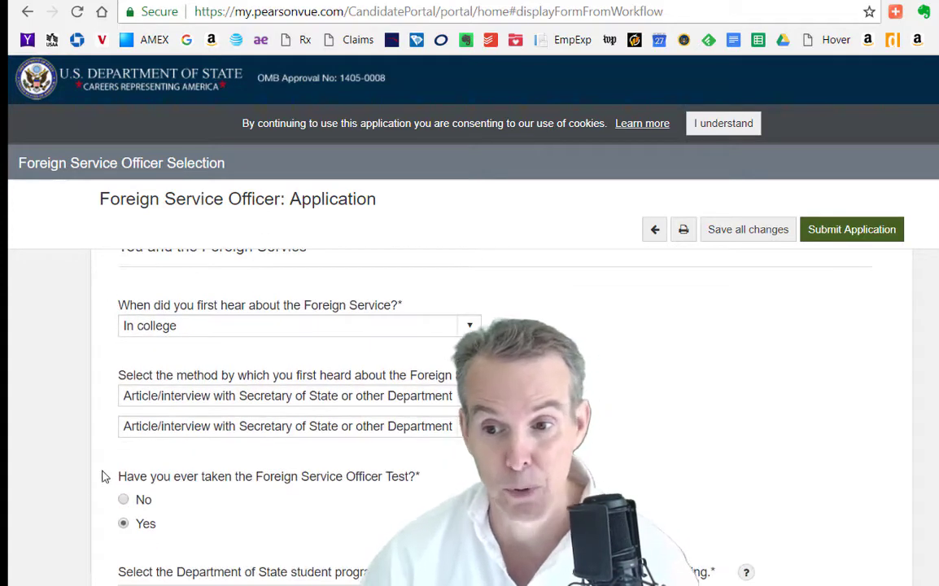
scroll(114, 468, "down", 1)
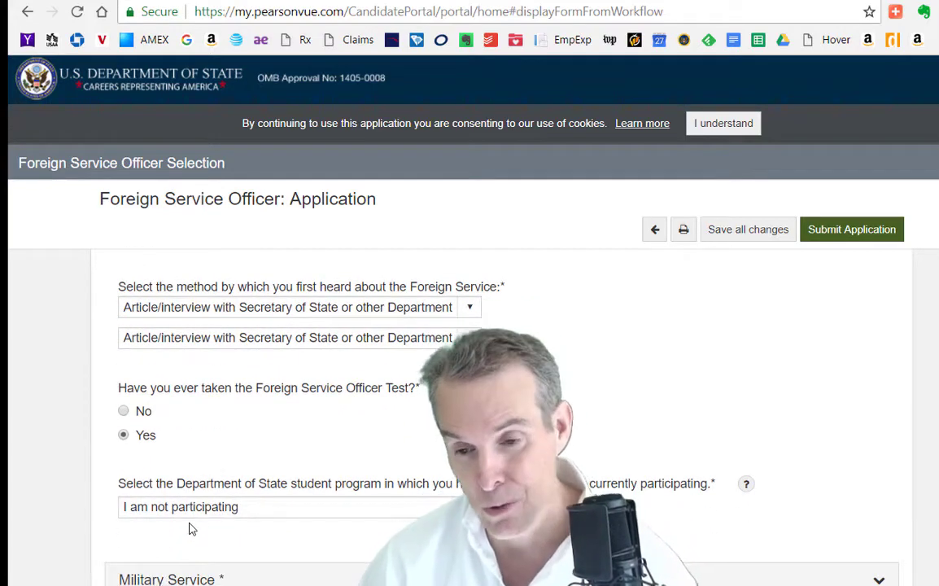
scroll(189, 529, "down", 3)
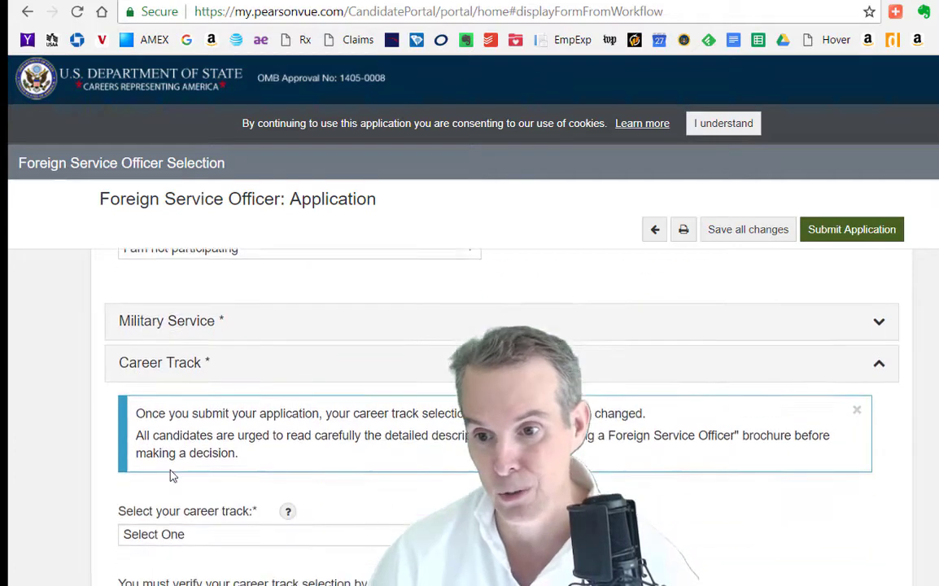
scroll(172, 475, "down", 1)
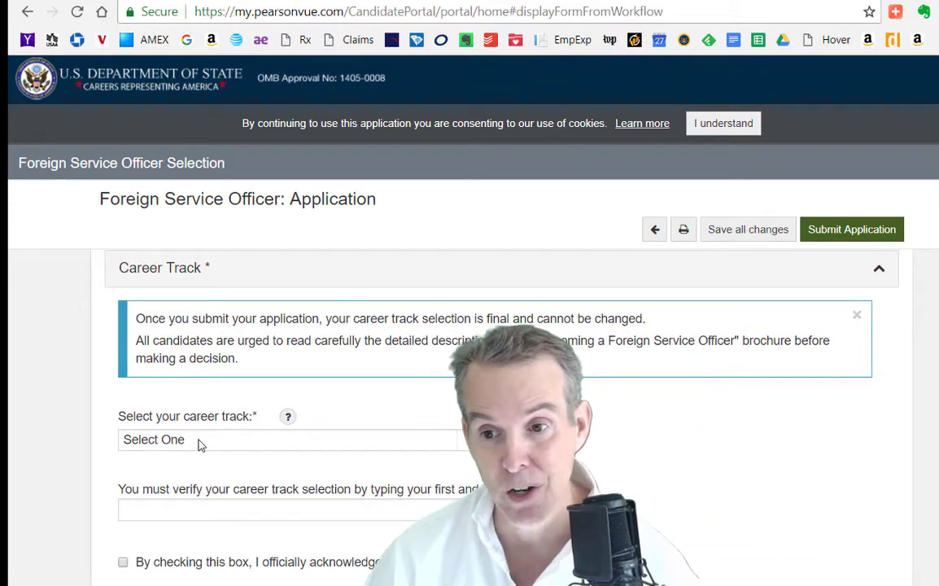
left_click(199, 442)
left_click(199, 442)
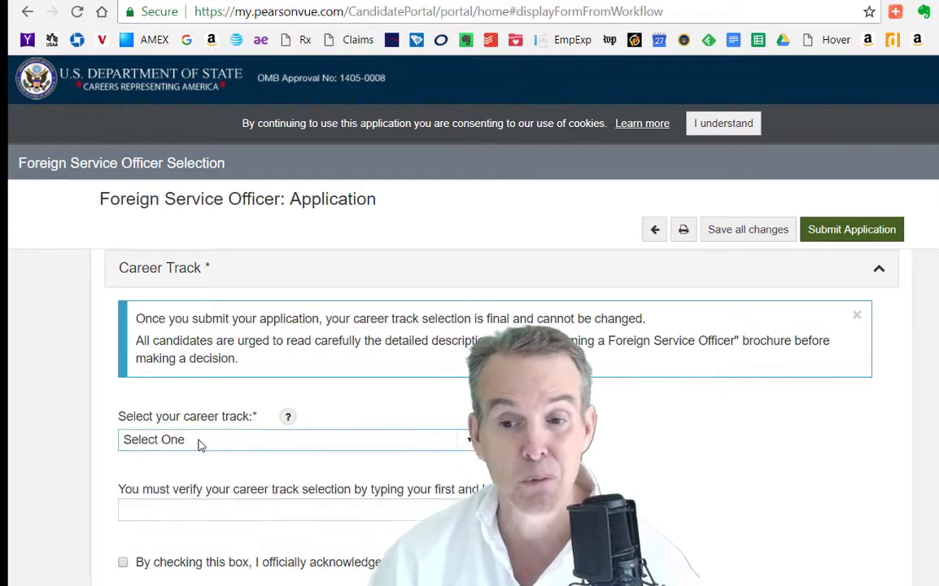
scroll(198, 445, "down", 1)
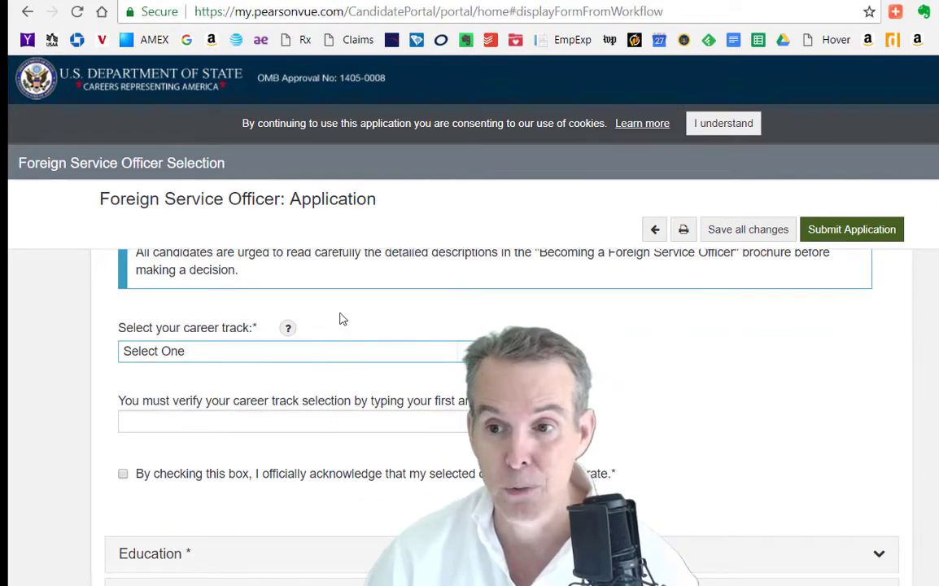
left_click(284, 328)
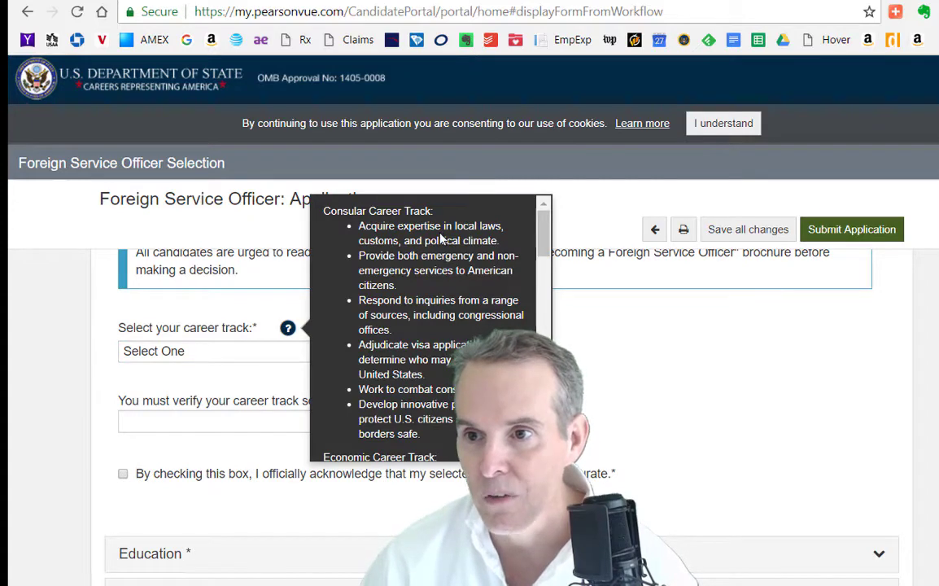
scroll(169, 407, "down", 1)
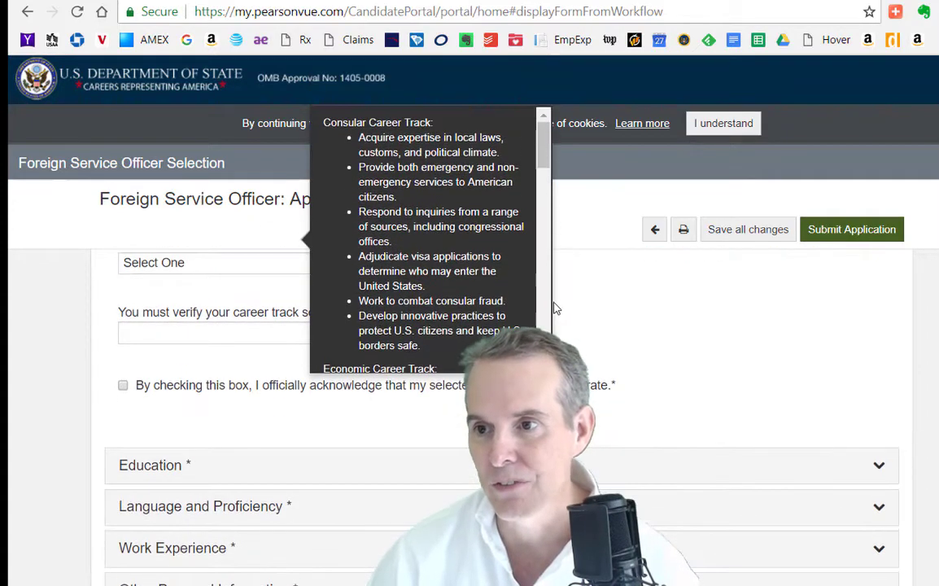
scroll(534, 320, "down", 10)
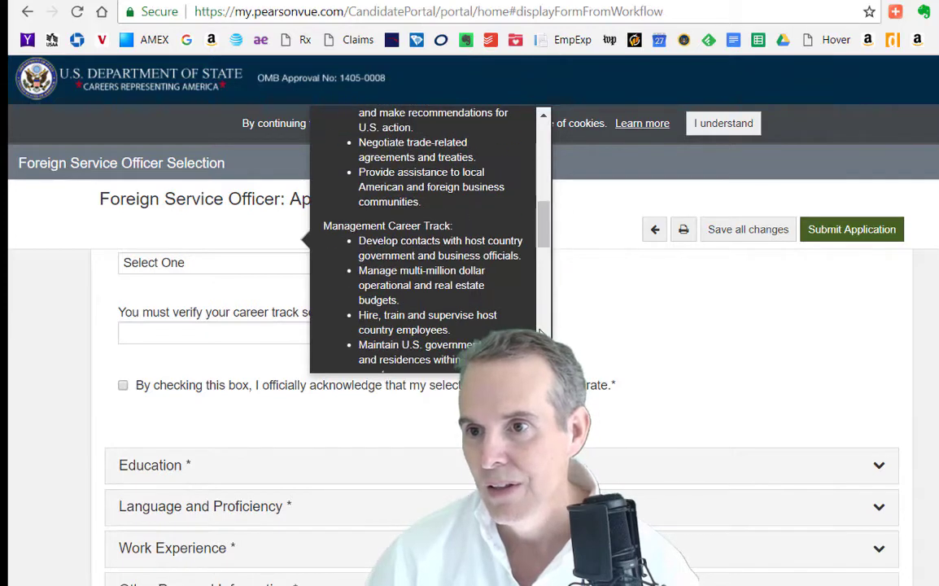
left_click(841, 348)
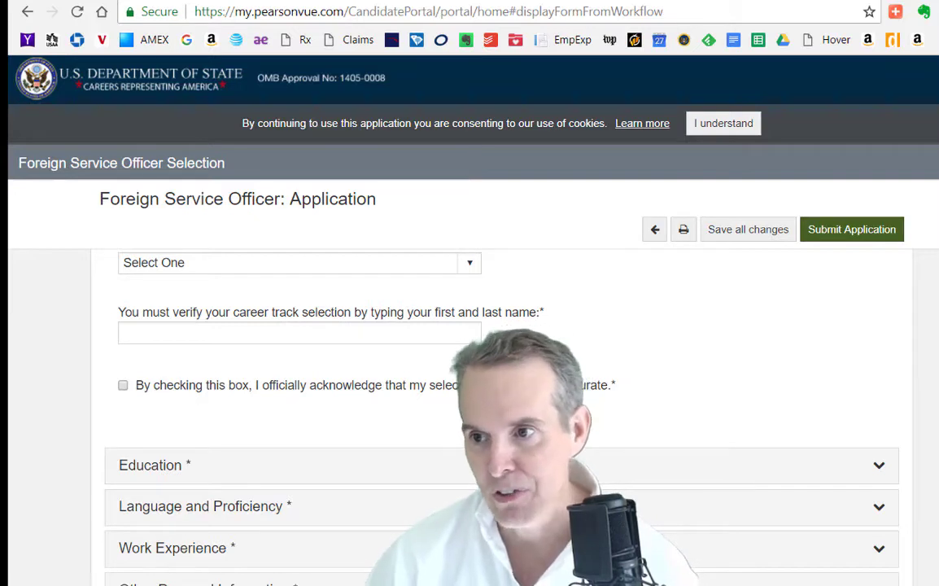
scroll(397, 413, "down", 1)
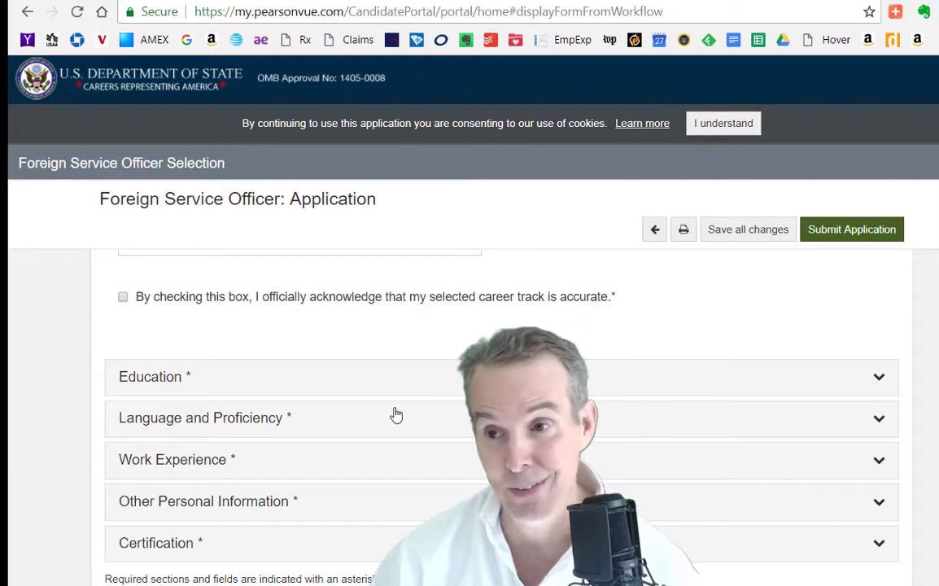
scroll(395, 415, "down", 1)
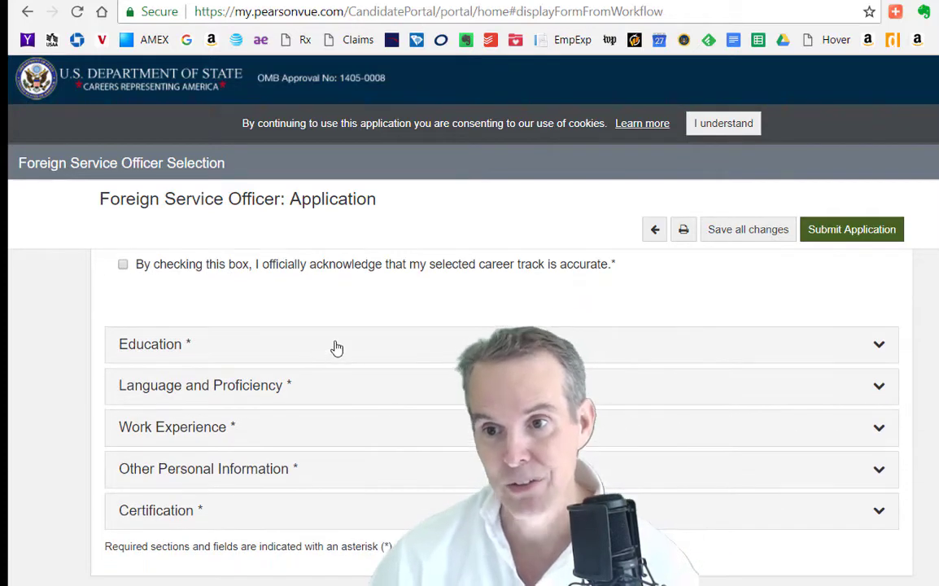
Expand the Education section and scroll through its entries
left_click(336, 347)
scroll(236, 450, "down", 3)
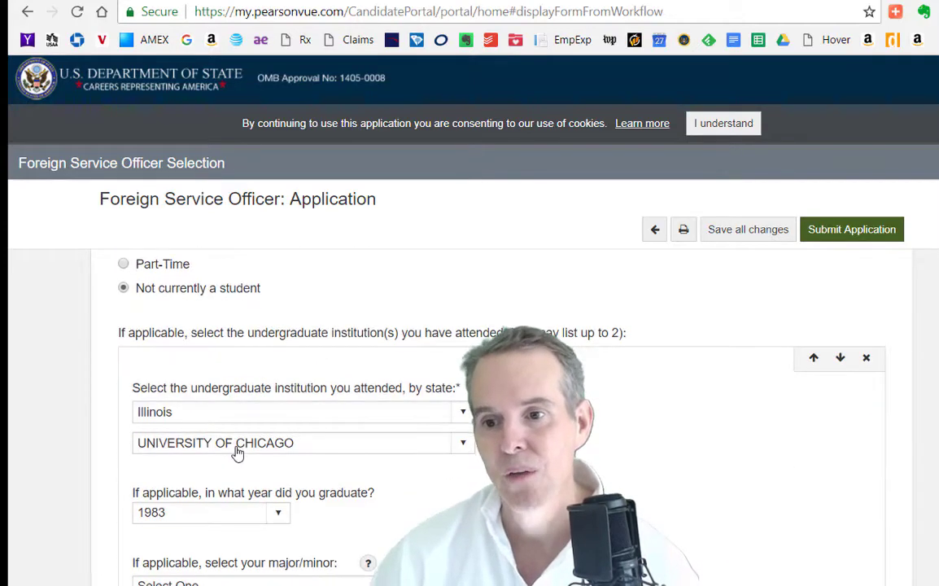
scroll(237, 453, "down", 8)
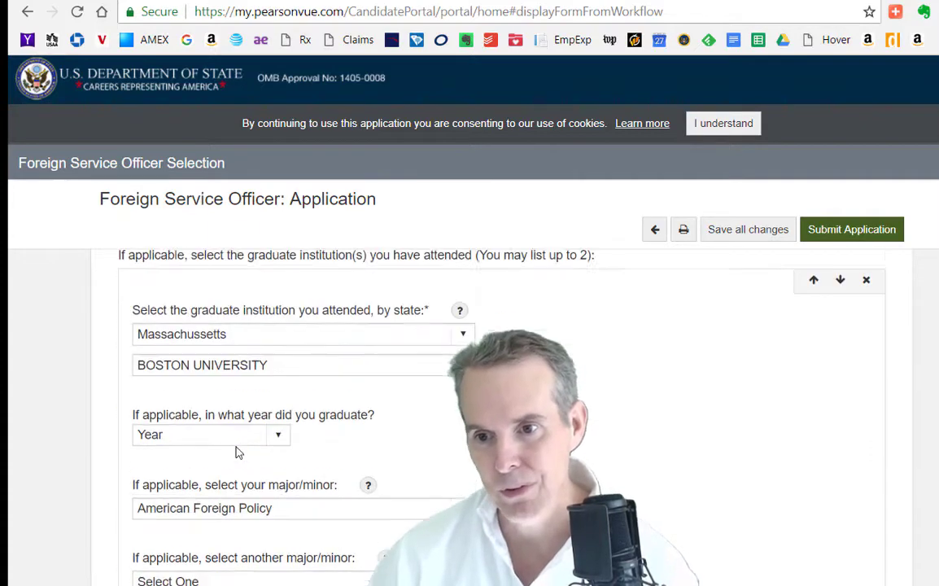
scroll(238, 454, "down", 5)
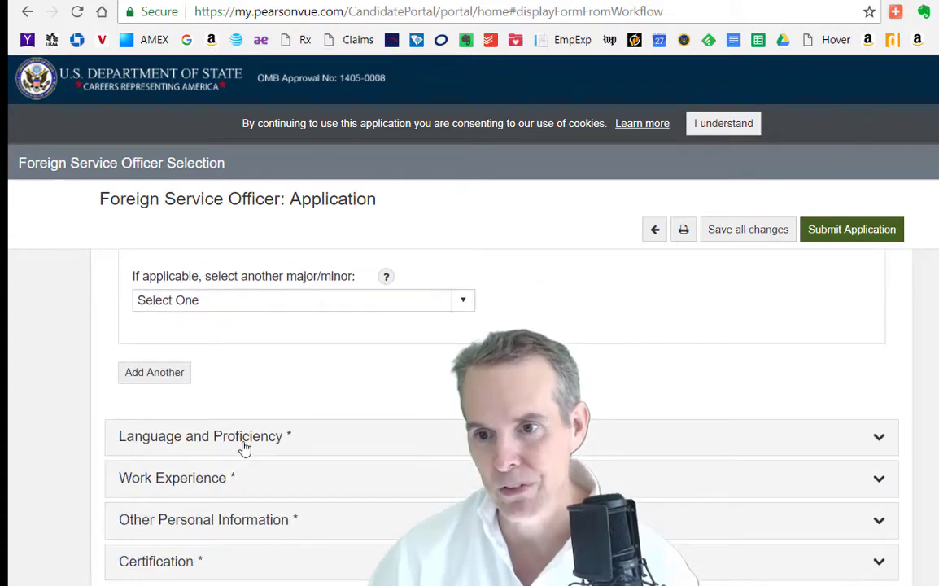
Review Language and Proficiency: Spanish with speaking 3 (General Professional) and reading 4 (Advanced Professional)
left_click(244, 447)
scroll(244, 447, "down", 2)
scroll(244, 448, "down", 2)
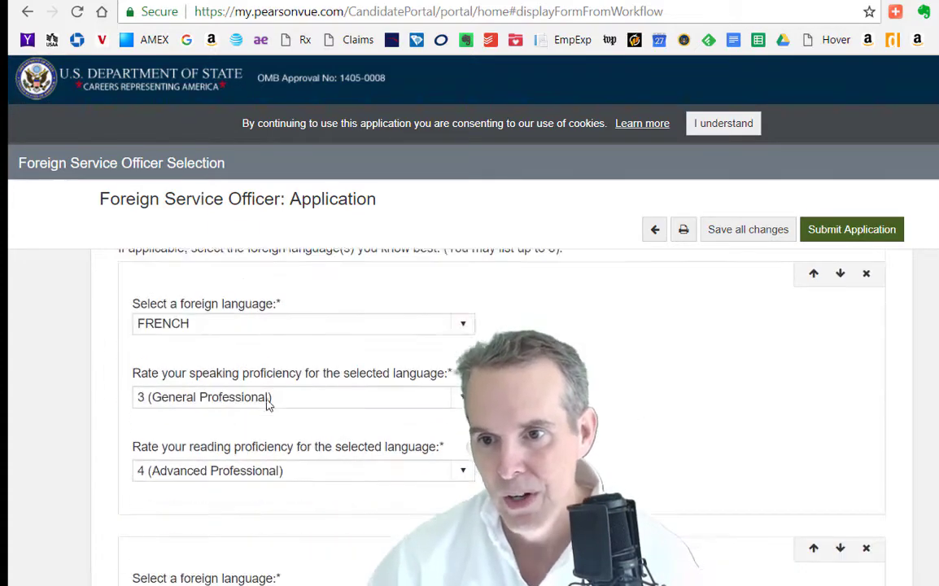
scroll(244, 319, "down", 1)
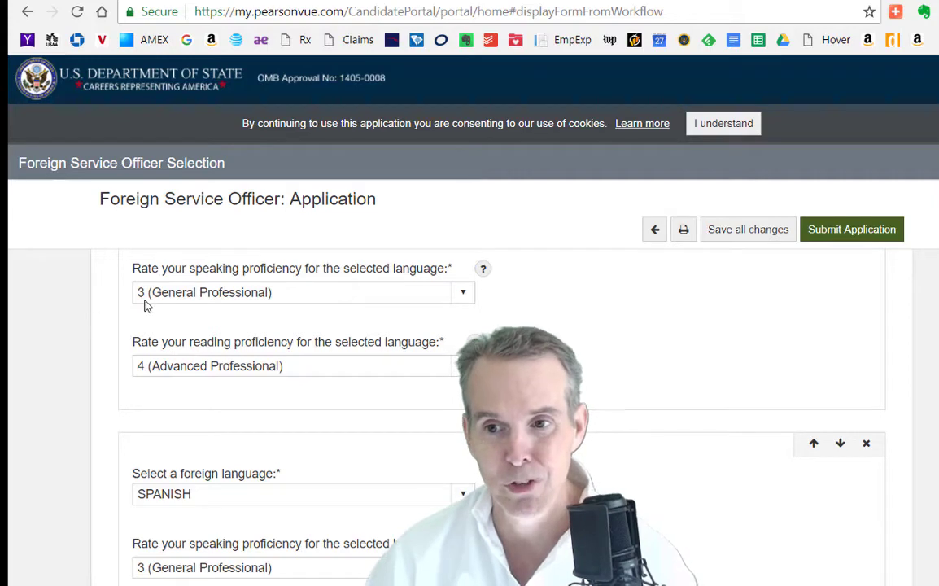
left_click(425, 291)
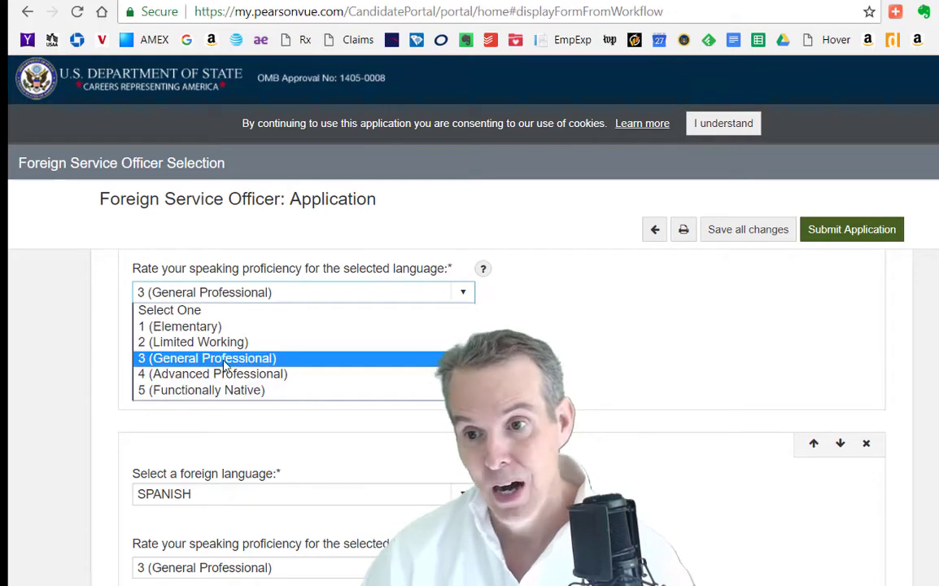
scroll(708, 365, "up", 1)
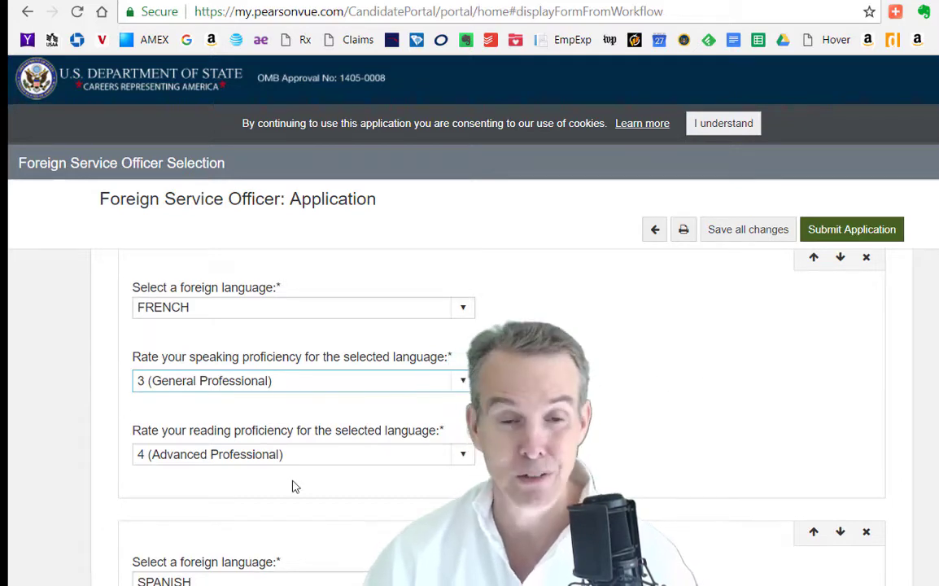
scroll(295, 487, "down", 1)
scroll(295, 474, "down", 2)
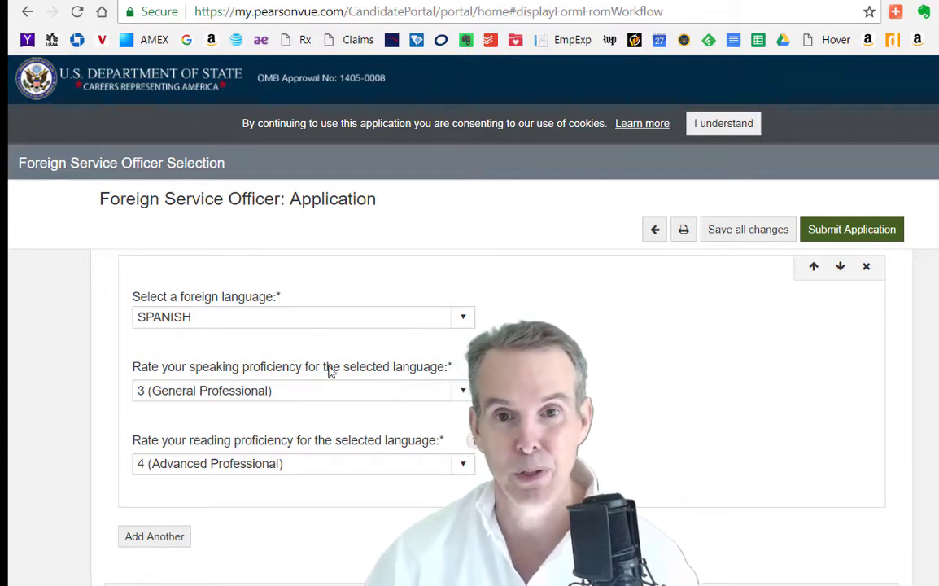
scroll(808, 381, "down", 2)
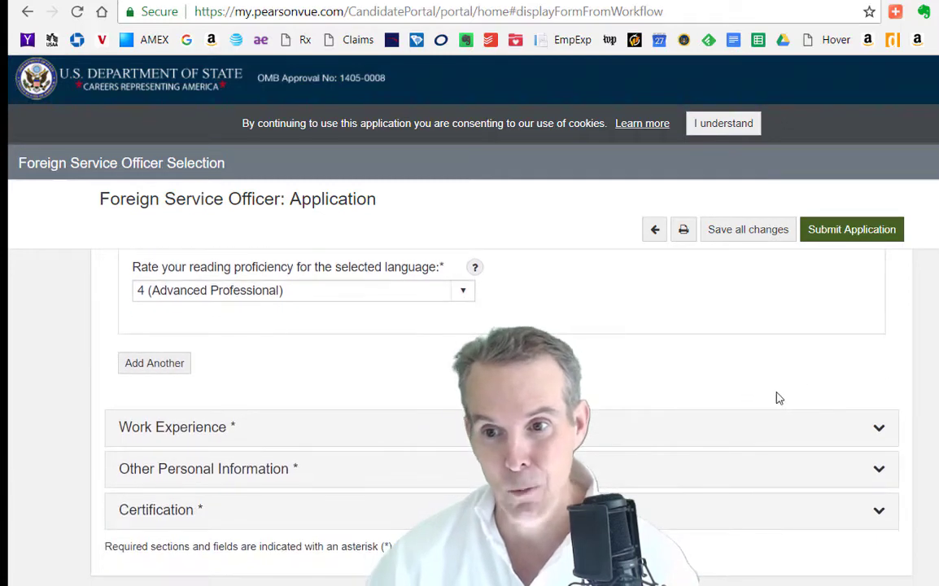
Expand Work Experience and scroll through the job detail fields
left_click(135, 427)
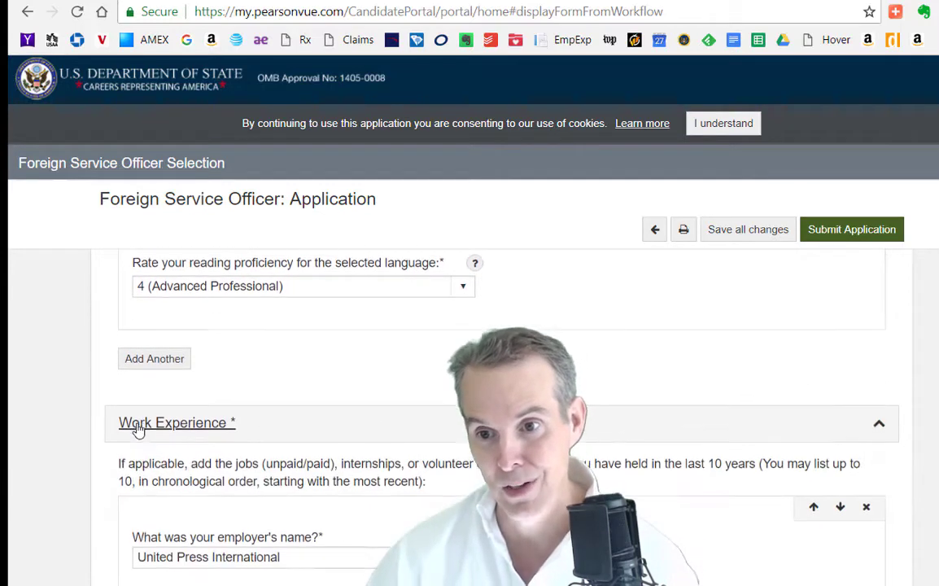
scroll(249, 389, "down", 1)
scroll(433, 449, "down", 1)
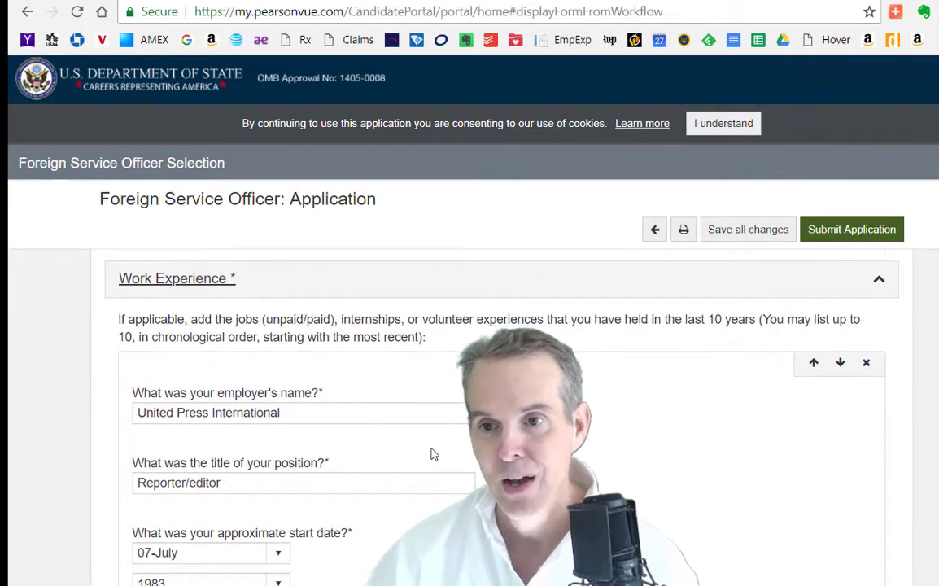
scroll(431, 452, "down", 2)
scroll(431, 454, "down", 2)
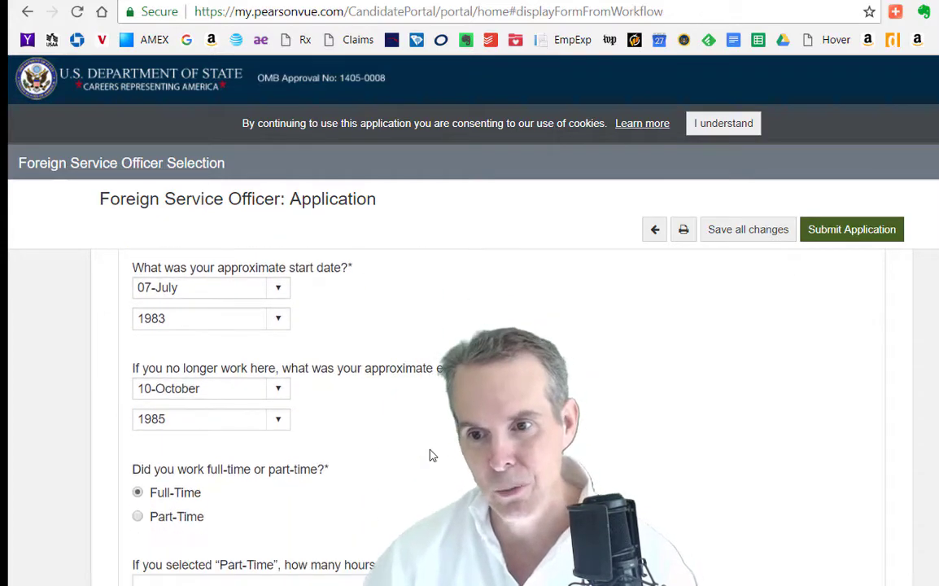
scroll(433, 455, "down", 4)
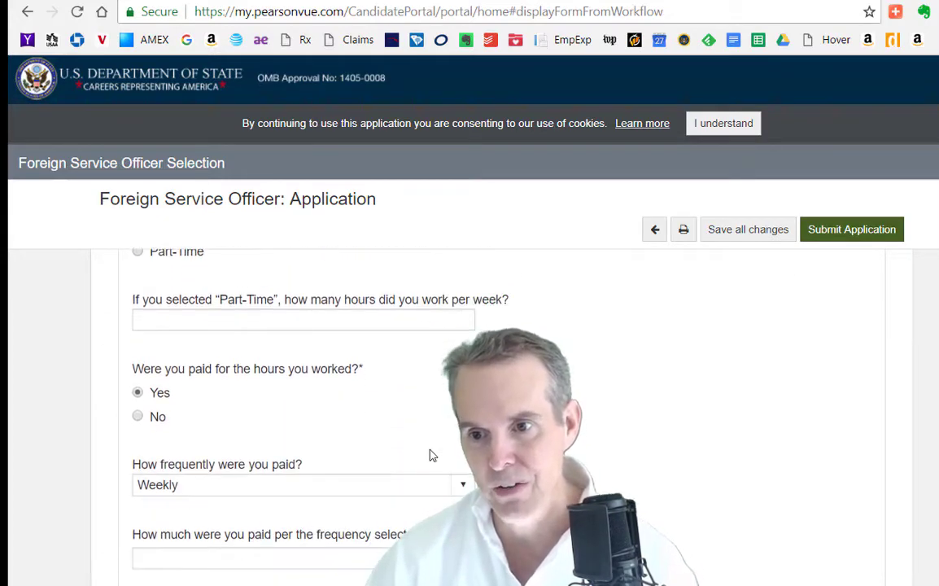
scroll(433, 456, "down", 6)
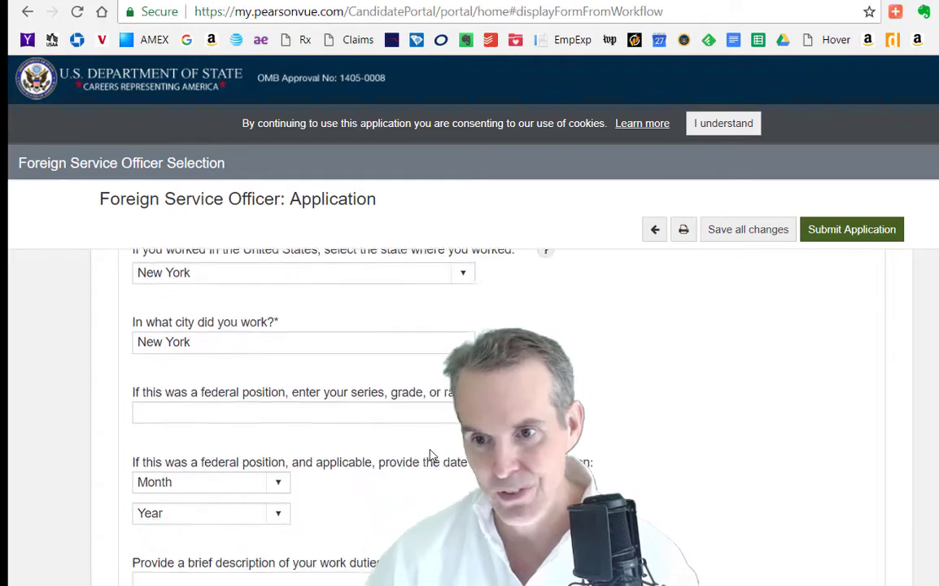
scroll(431, 455, "down", 2)
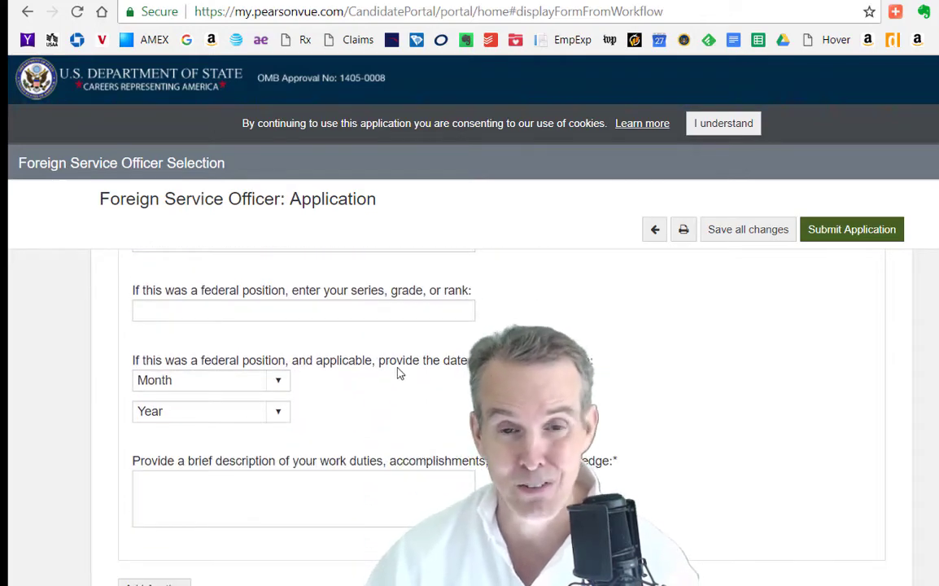
scroll(315, 418, "down", 4)
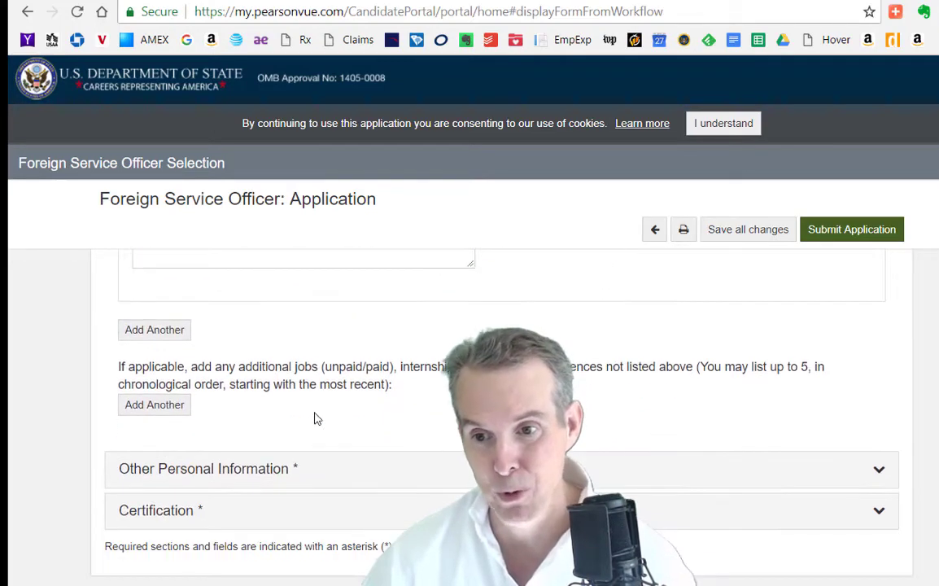
Expand Other Personal Information and review the demographic, disability, gender and correspondence-title answers
left_click(189, 468)
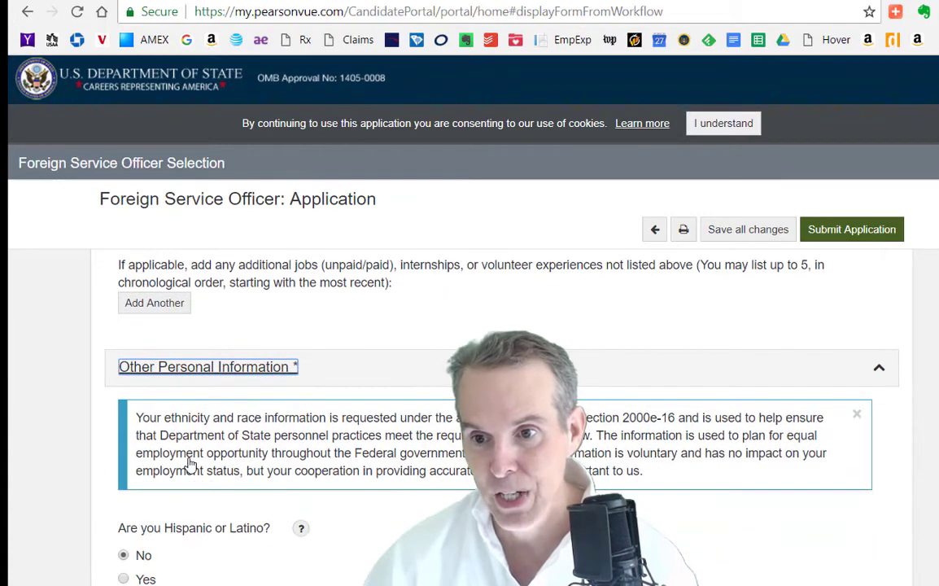
scroll(189, 460, "down", 2)
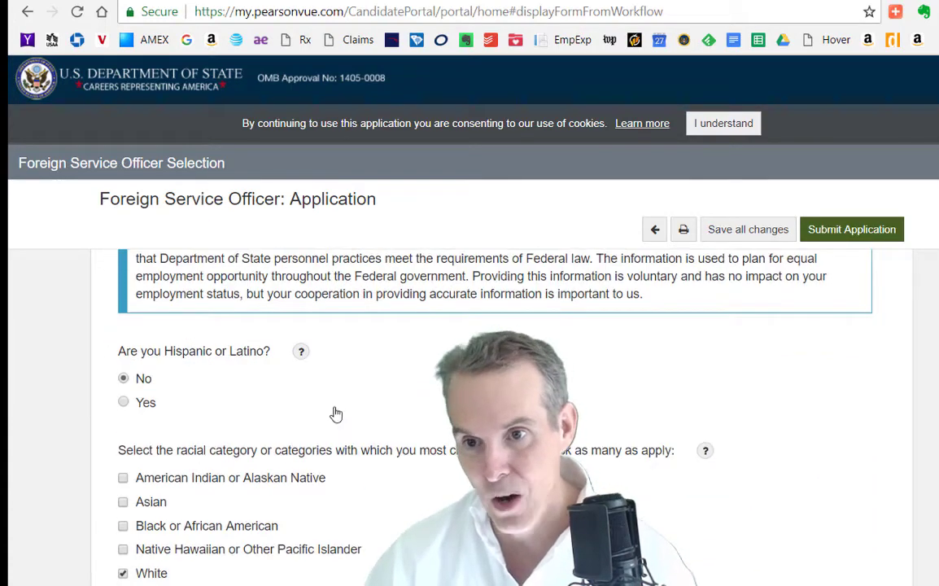
scroll(408, 413, "down", 1)
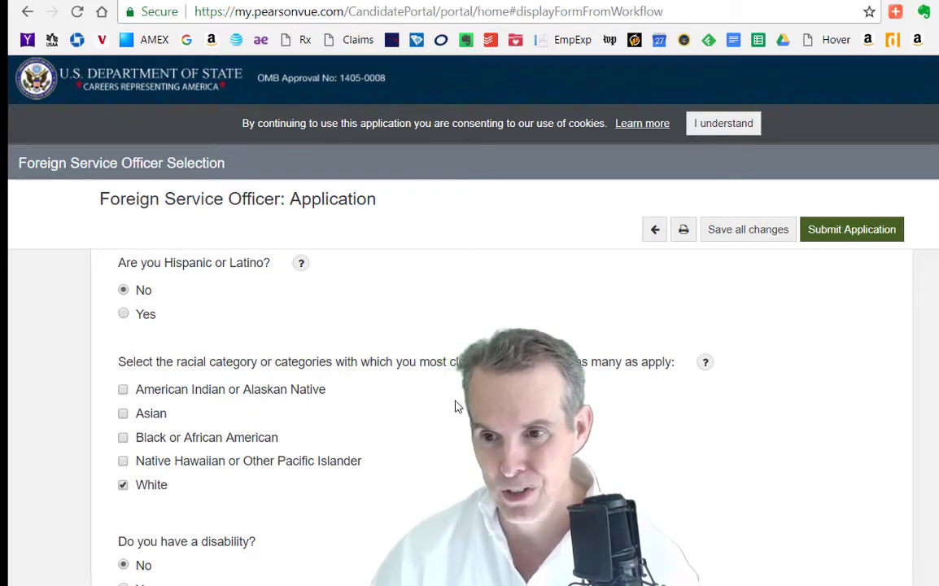
scroll(456, 406, "down", 1)
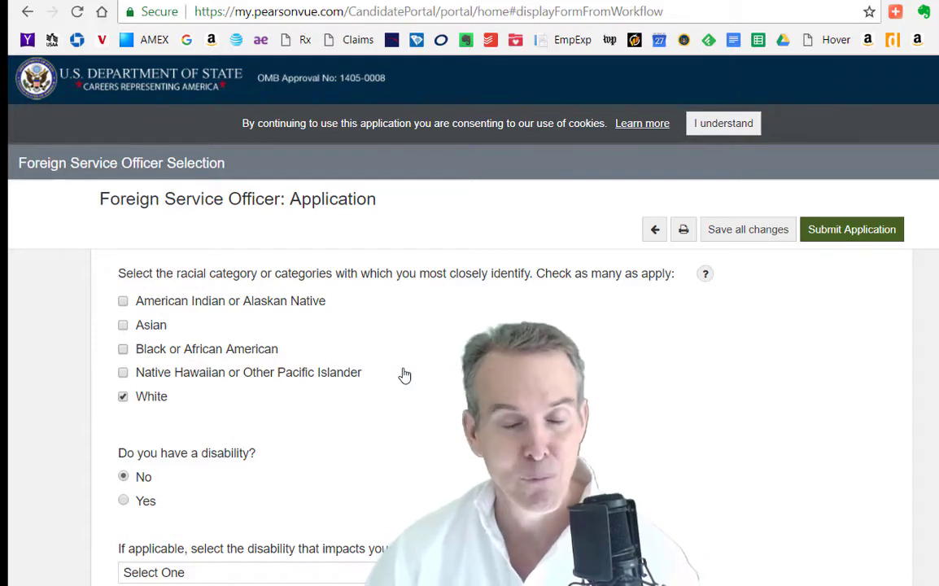
scroll(404, 374, "down", 2)
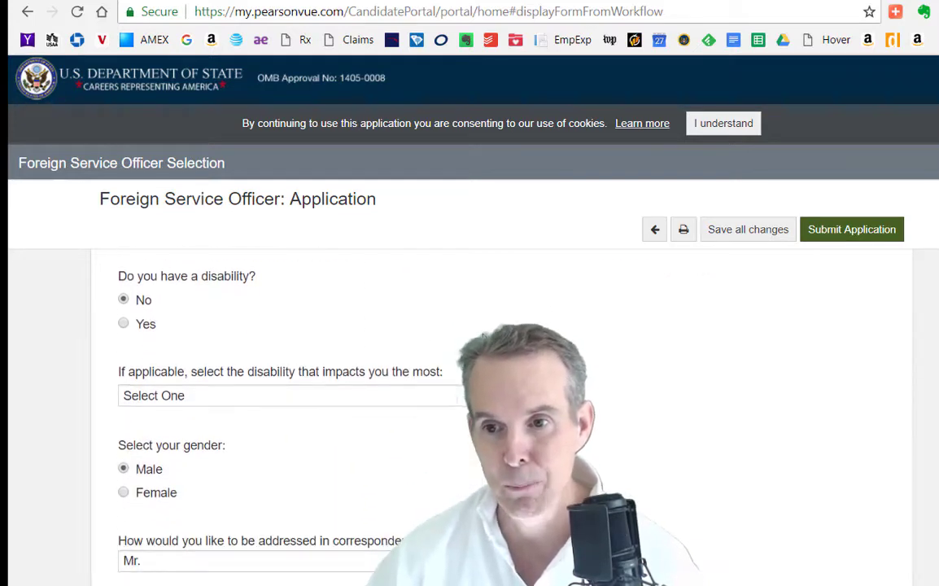
scroll(488, 407, "down", 1)
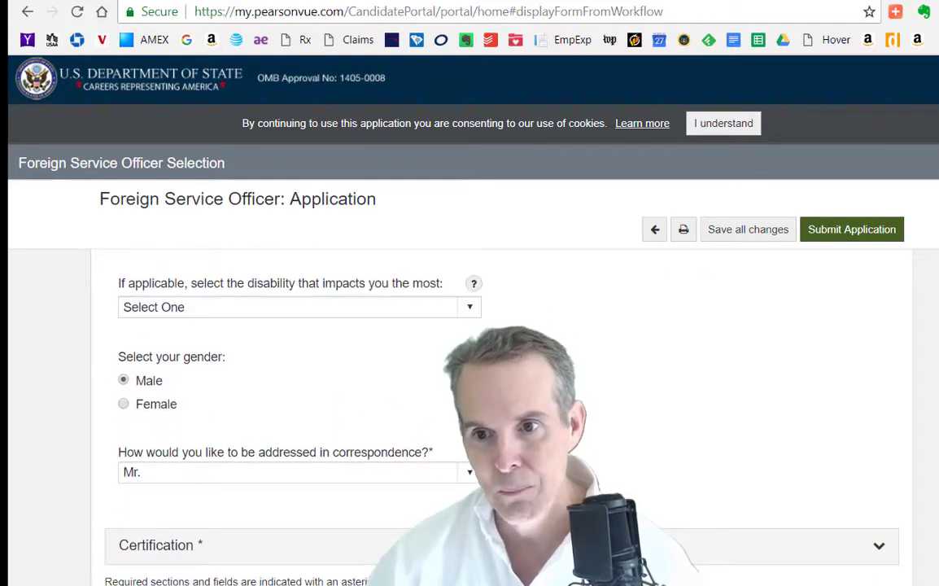
scroll(367, 395, "down", 1)
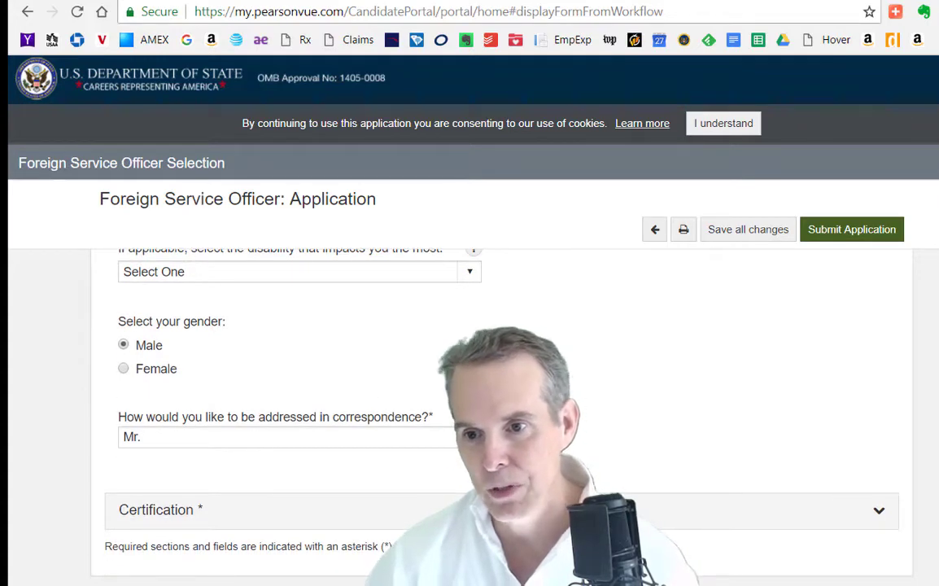
Confirm the Certification checkbox is ticked, then return to the United Press International work entry
left_click(875, 520)
scroll(875, 520, "down", 1)
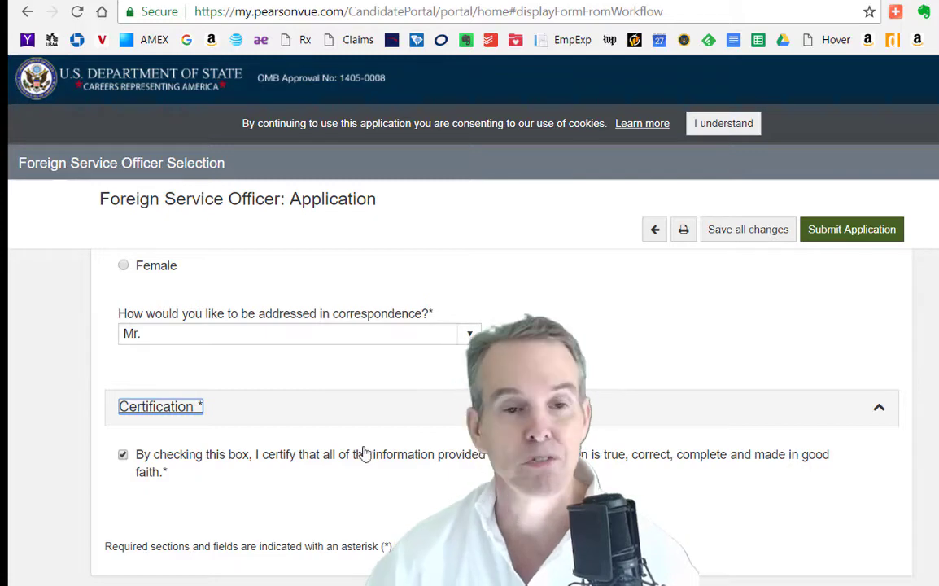
scroll(597, 428, "up", 10)
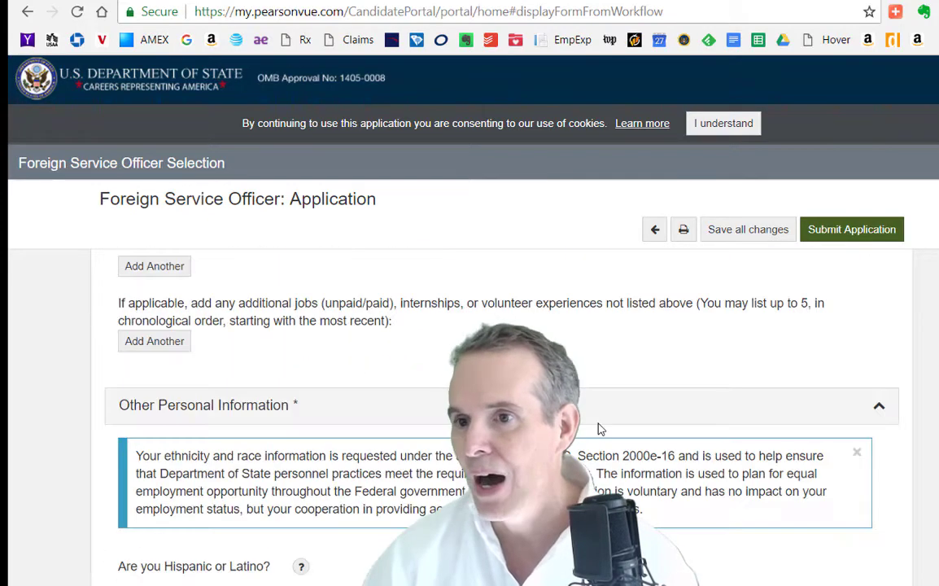
scroll(597, 429, "up", 10)
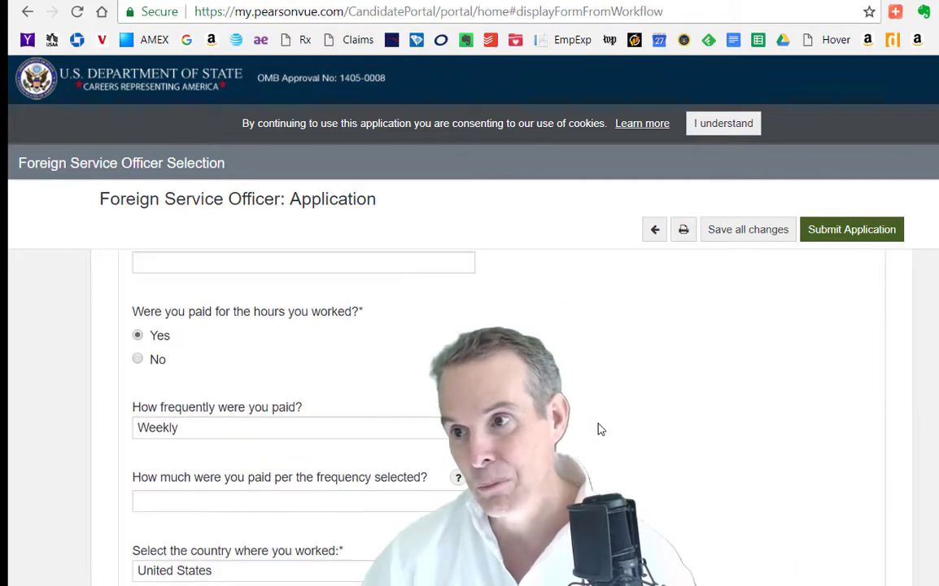
scroll(598, 428, "up", 3)
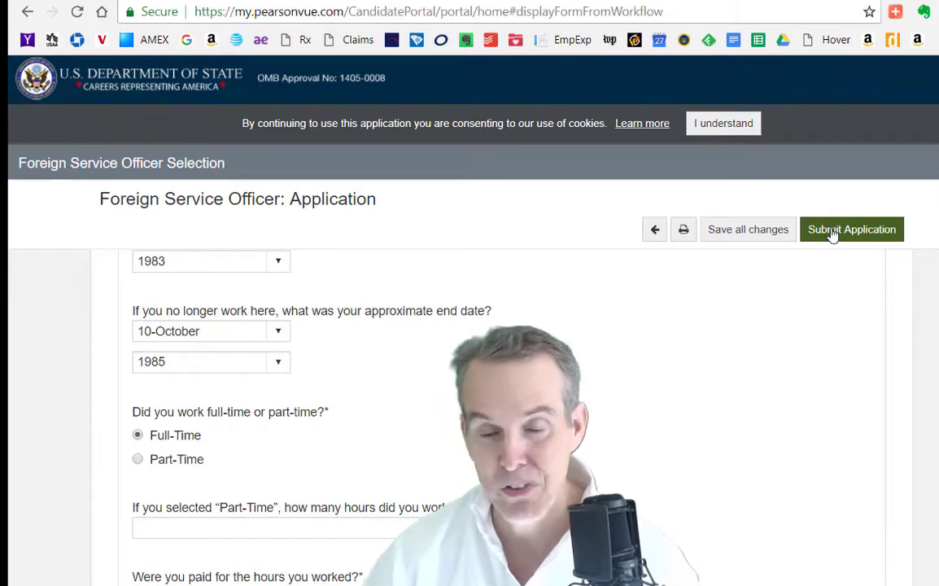
scroll(832, 235, "up", 2)
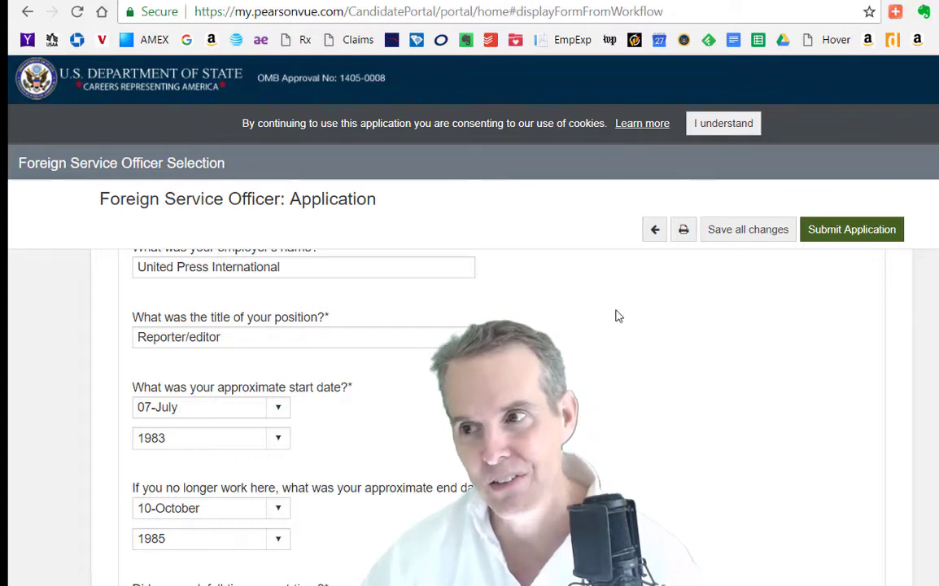
Scroll through About You to Overseas Experience showing Government as the reason and 14 years
scroll(765, 291, "down", 8)
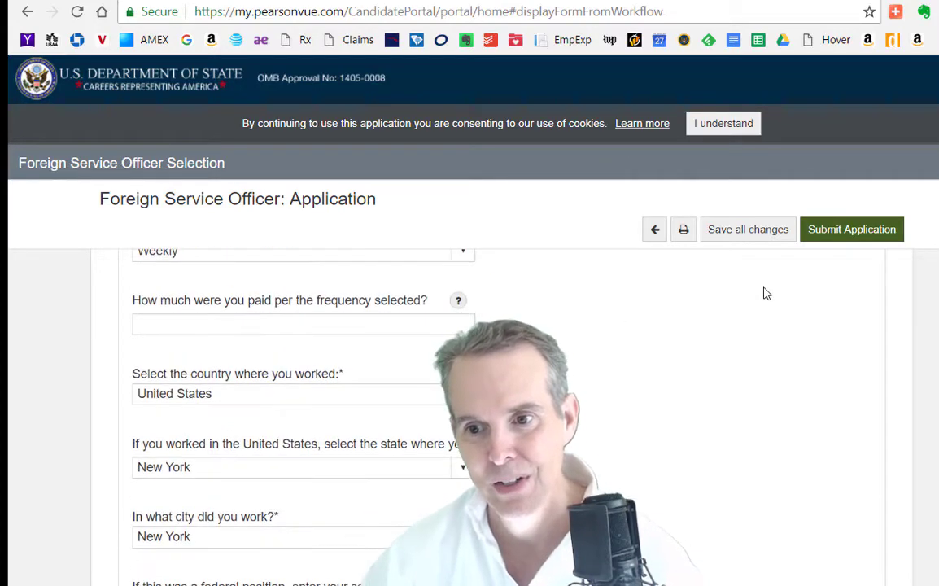
scroll(765, 293, "up", 15)
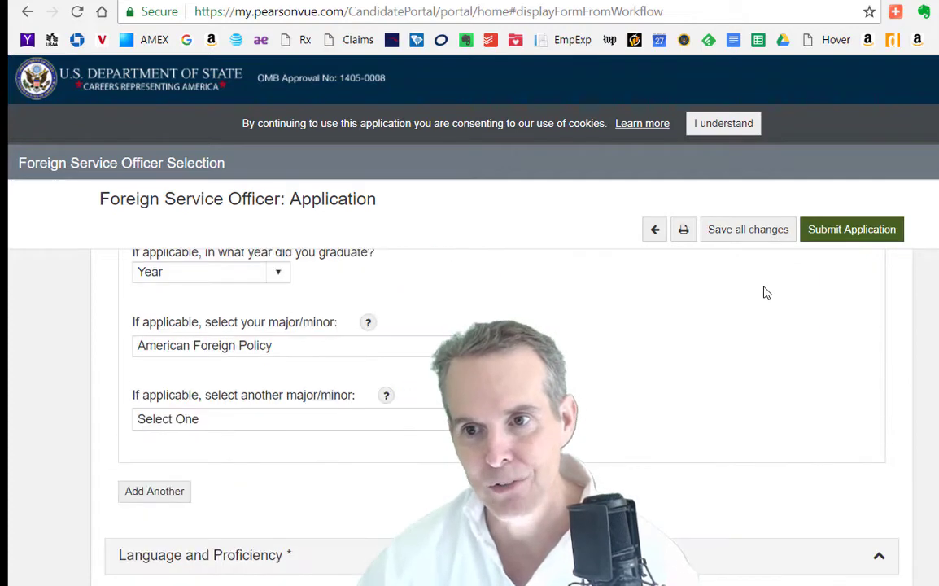
scroll(764, 291, "up", 15)
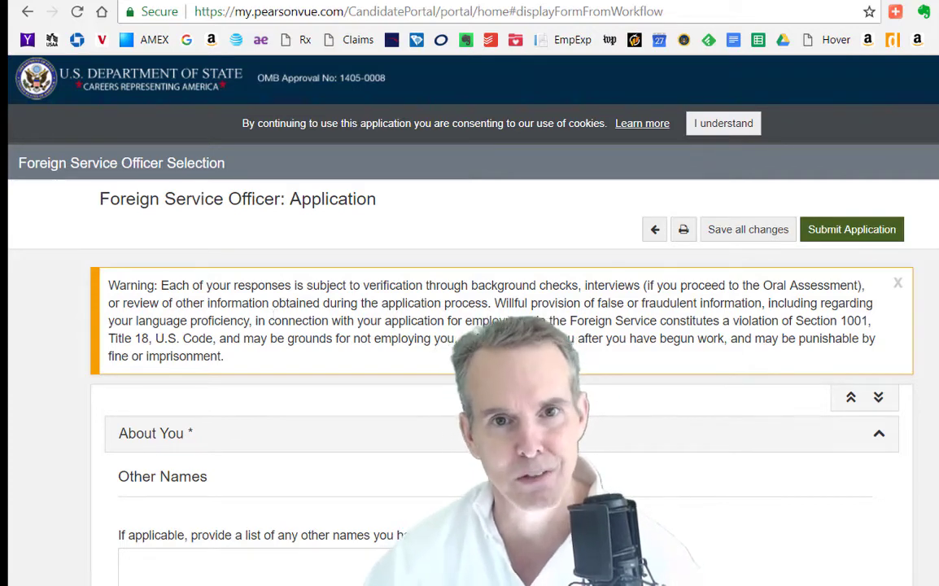
scroll(388, 266, "down", 3)
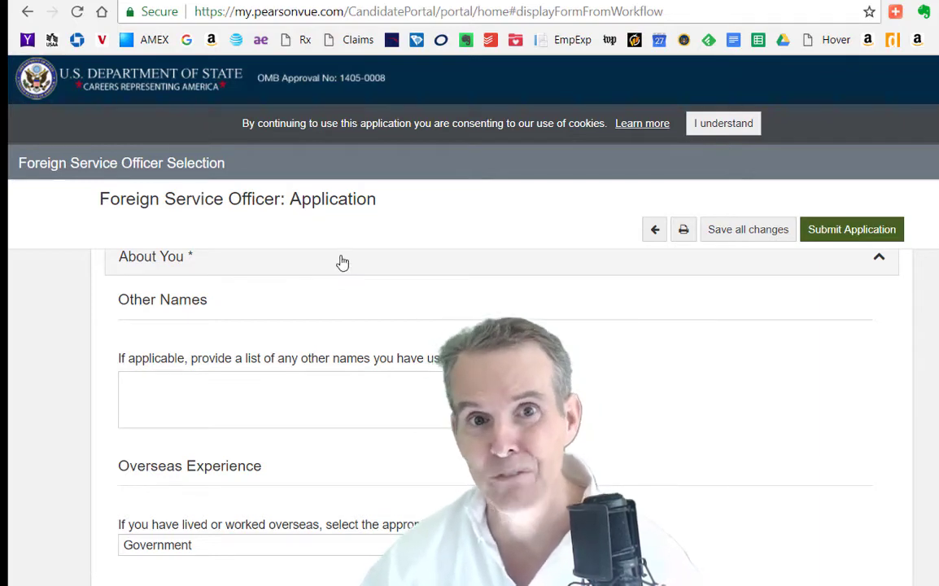
scroll(297, 288, "down", 2)
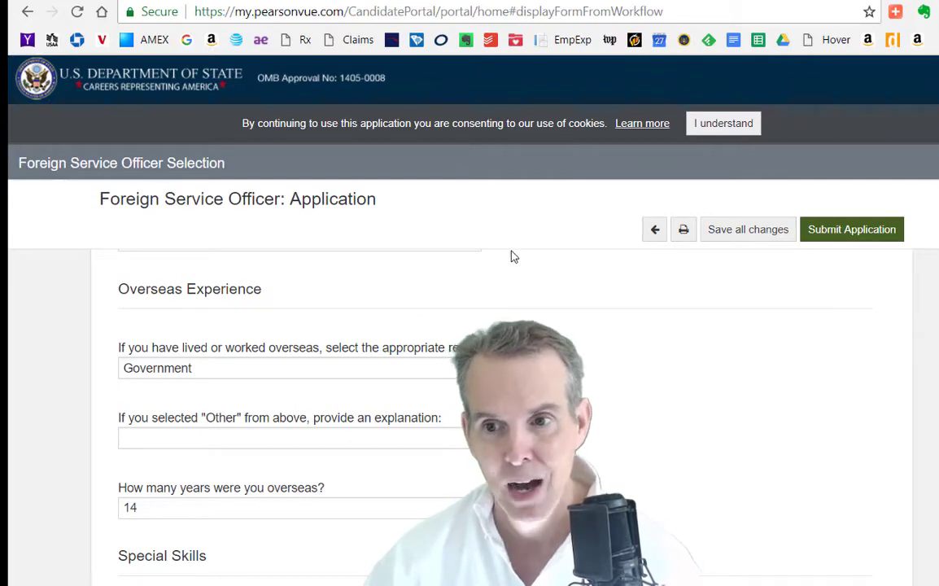
Scroll past Special Skills (French, Spanish) to the 'In college' Foreign Service answers
scroll(514, 256, "down", 3)
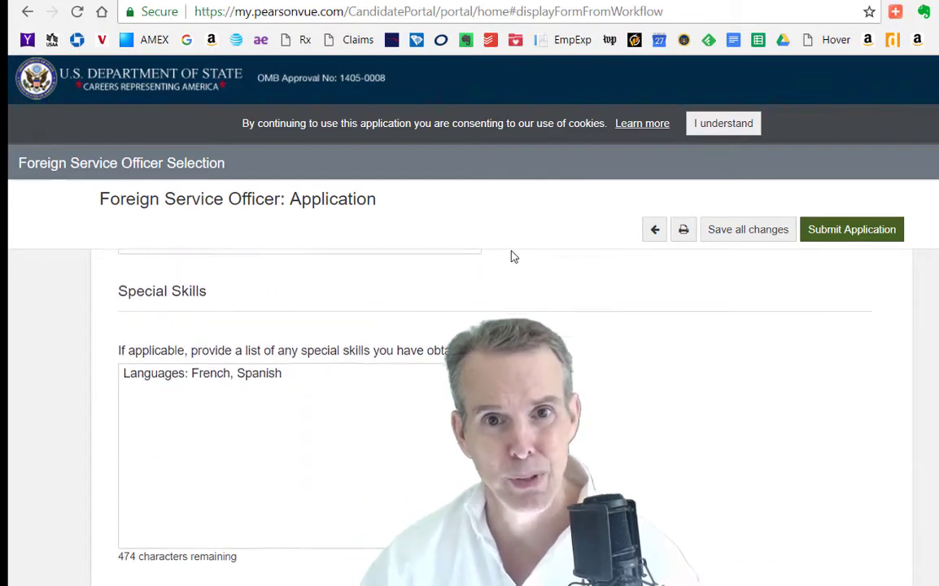
scroll(513, 256, "down", 2)
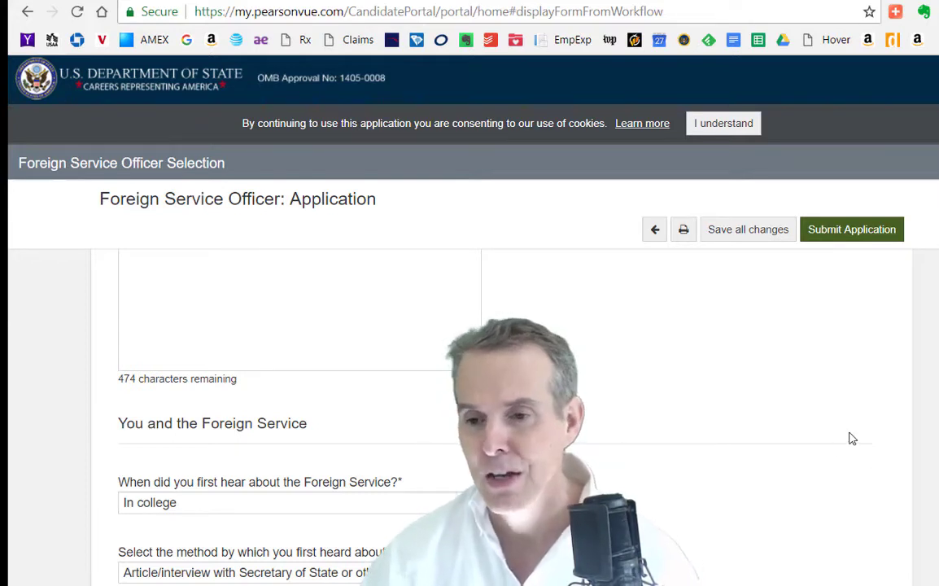
scroll(850, 438, "down", 2)
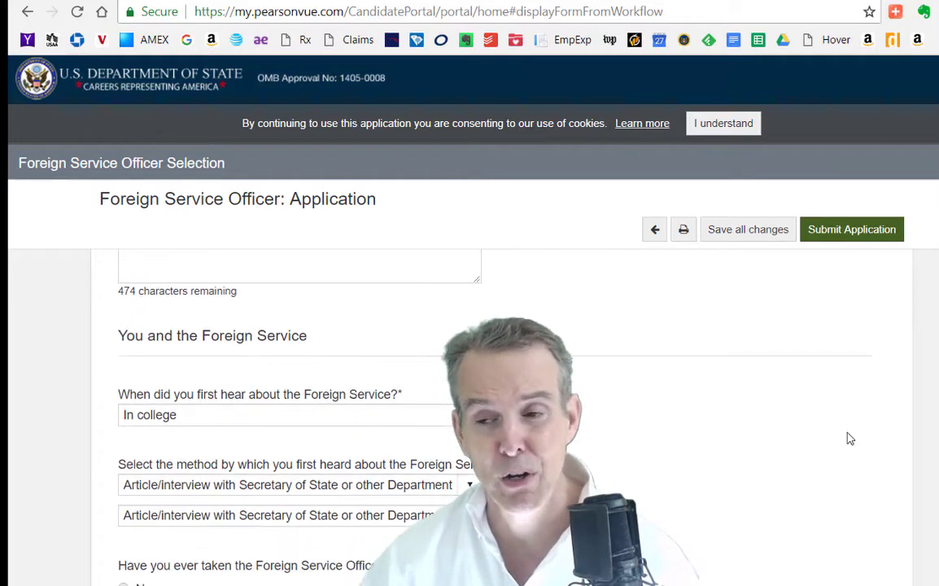
scroll(730, 533, "up", 2)
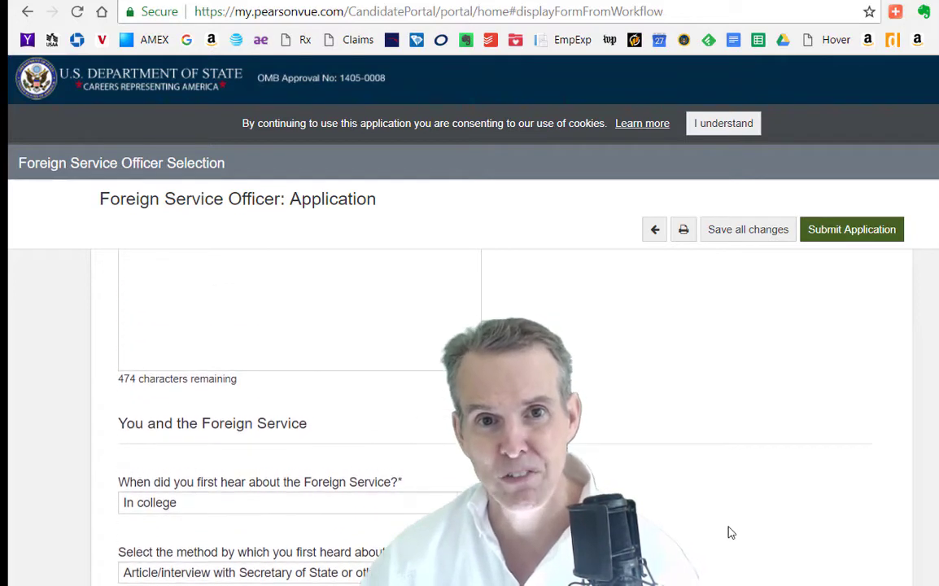